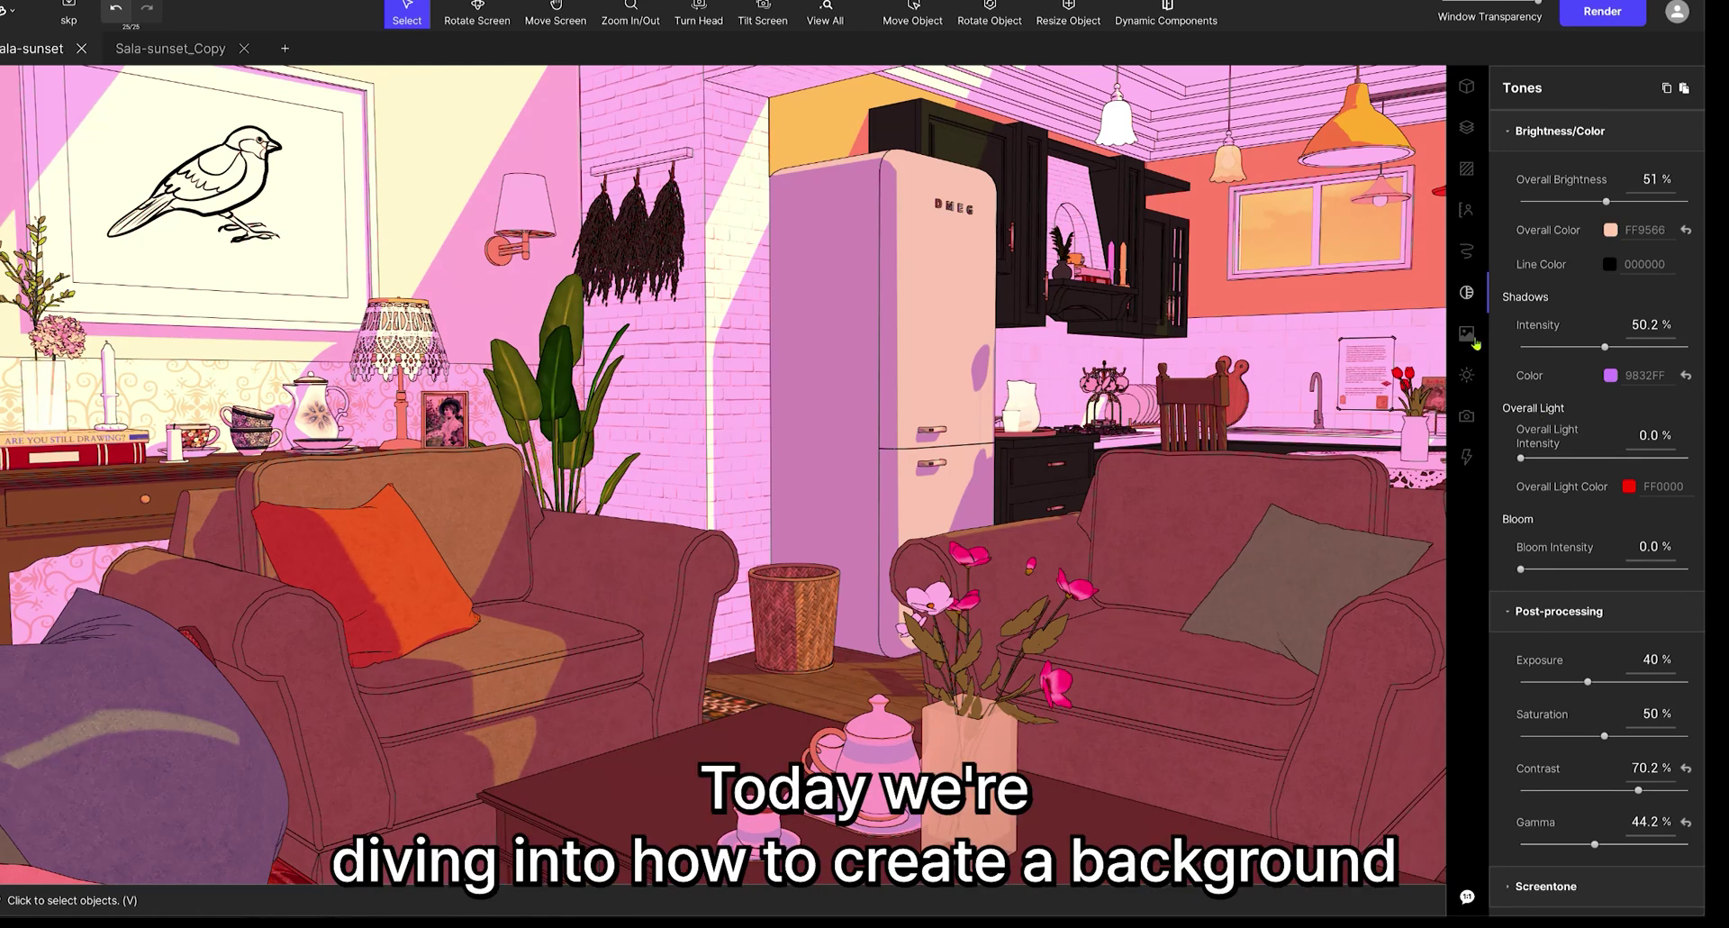
- Thicken the scene outlines to 2.3 px and nudge the Shading Reference Point
click(1466, 251)
drag(1530, 280, 1585, 280)
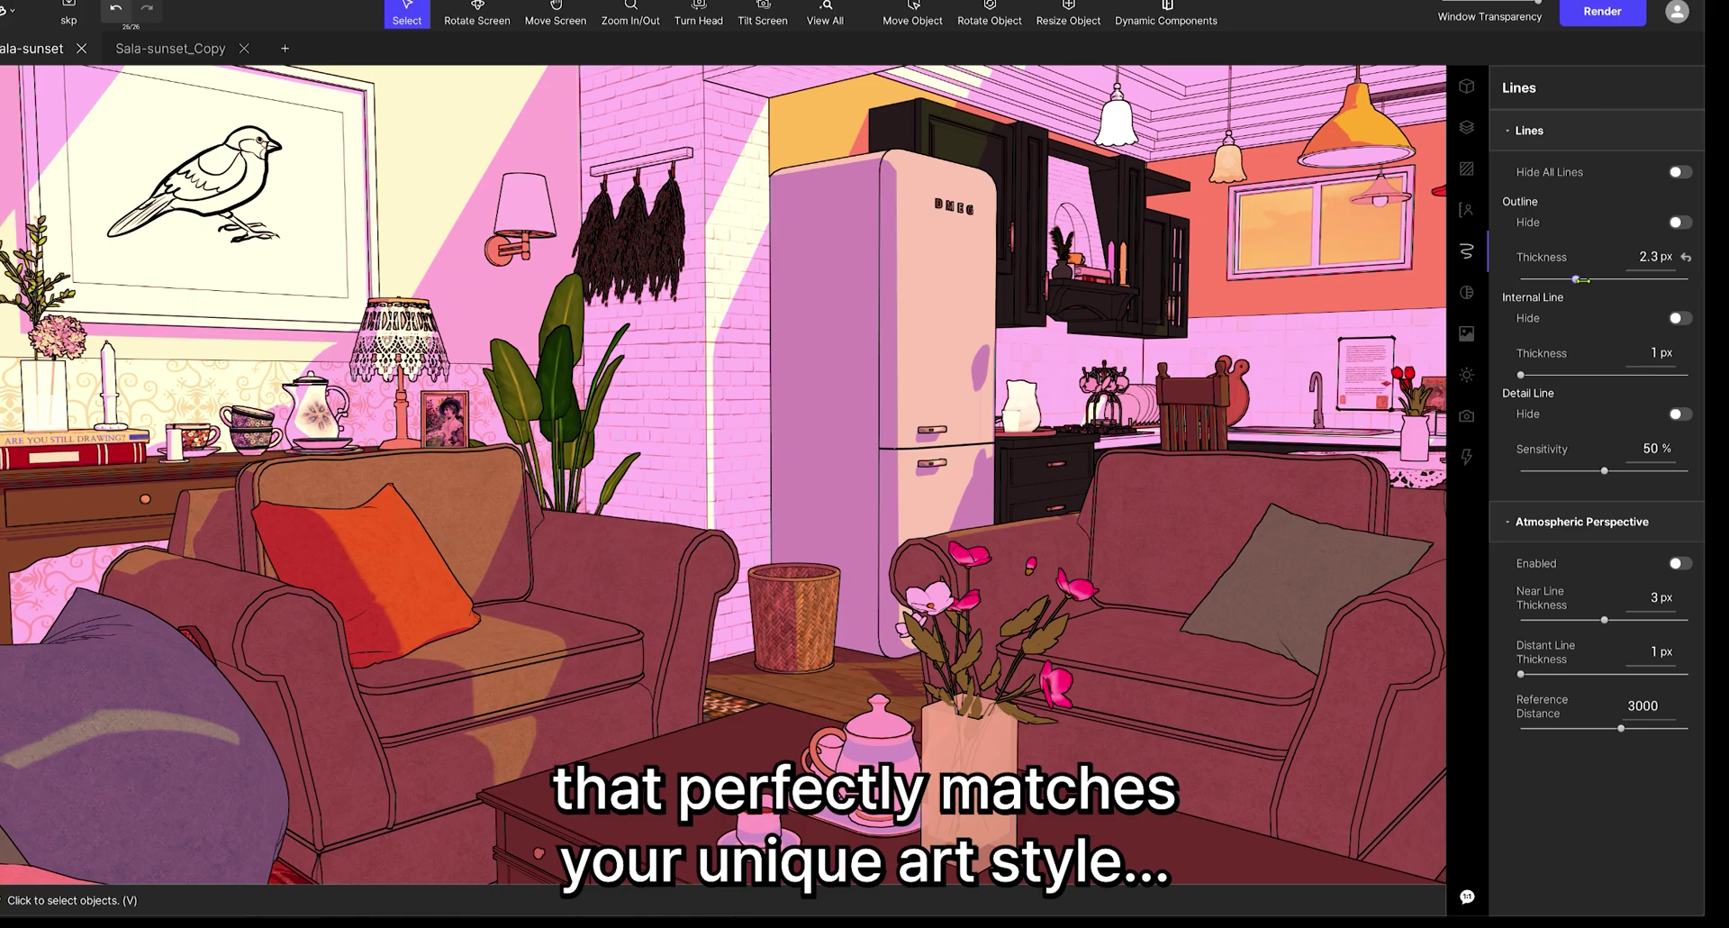
click(1468, 376)
mouse_move(1536, 507)
mouse_down()
mouse_move(1696, 508)
mouse_move(1550, 513)
mouse_move(1537, 533)
mouse_move(1538, 515)
mouse_up()
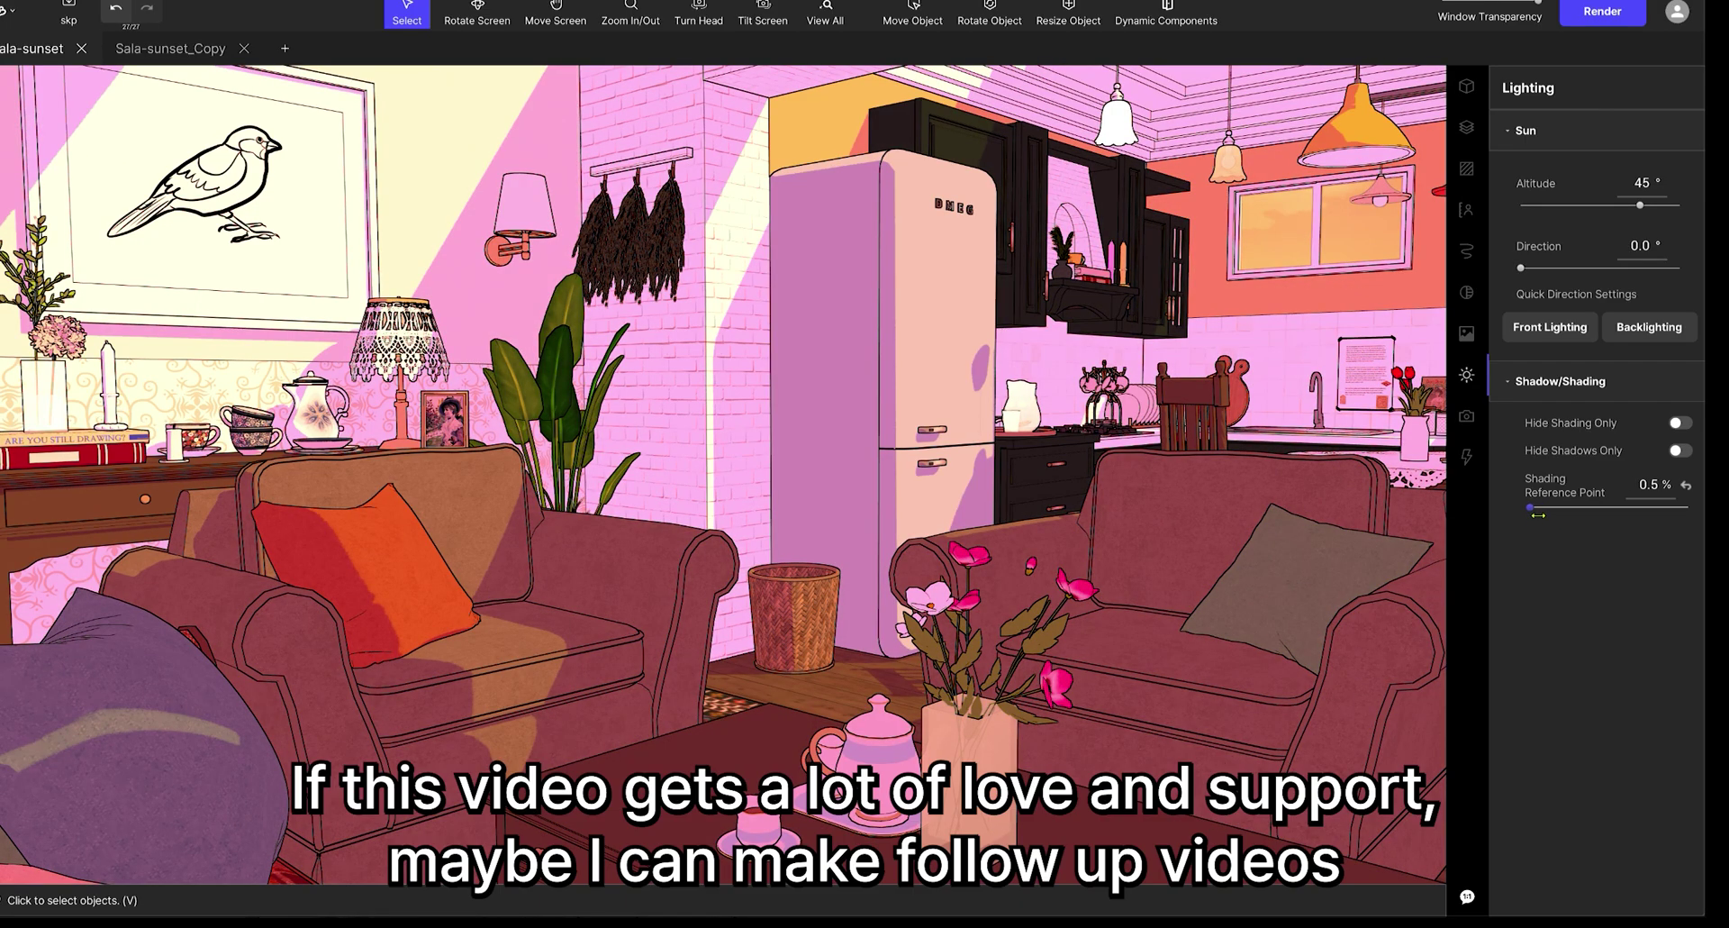
- In the Sala-sunset_Copy scene, raise the Shading Reference Point to 55.6%
click(226, 49)
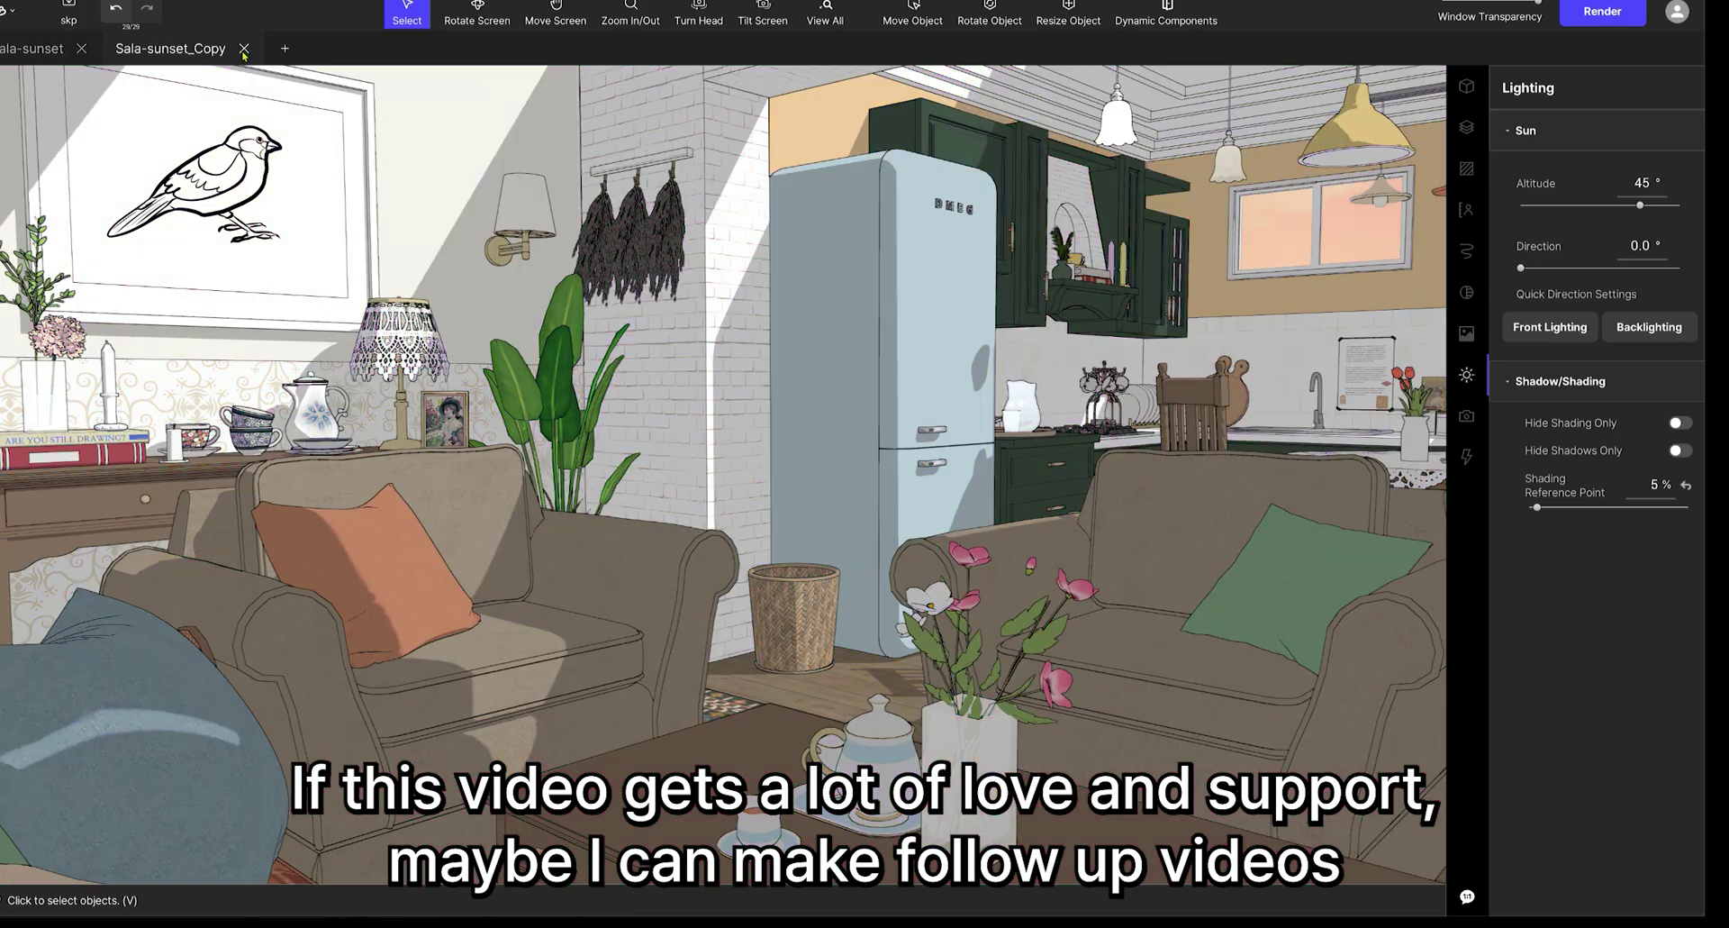
click(244, 47)
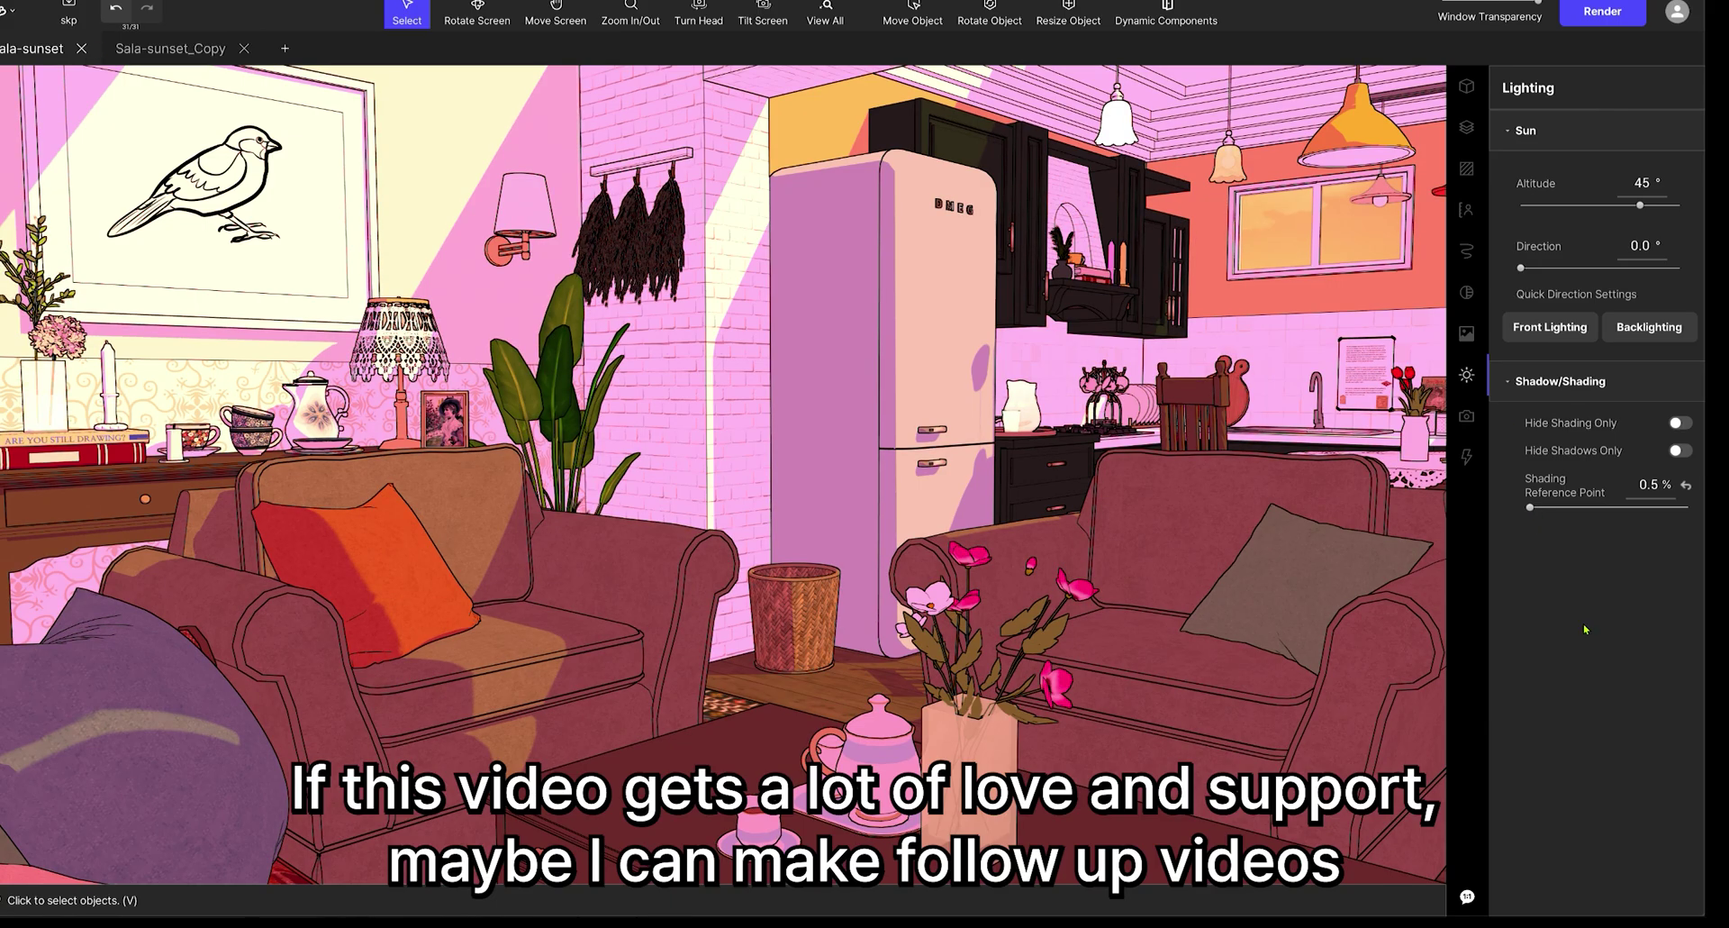
click(190, 52)
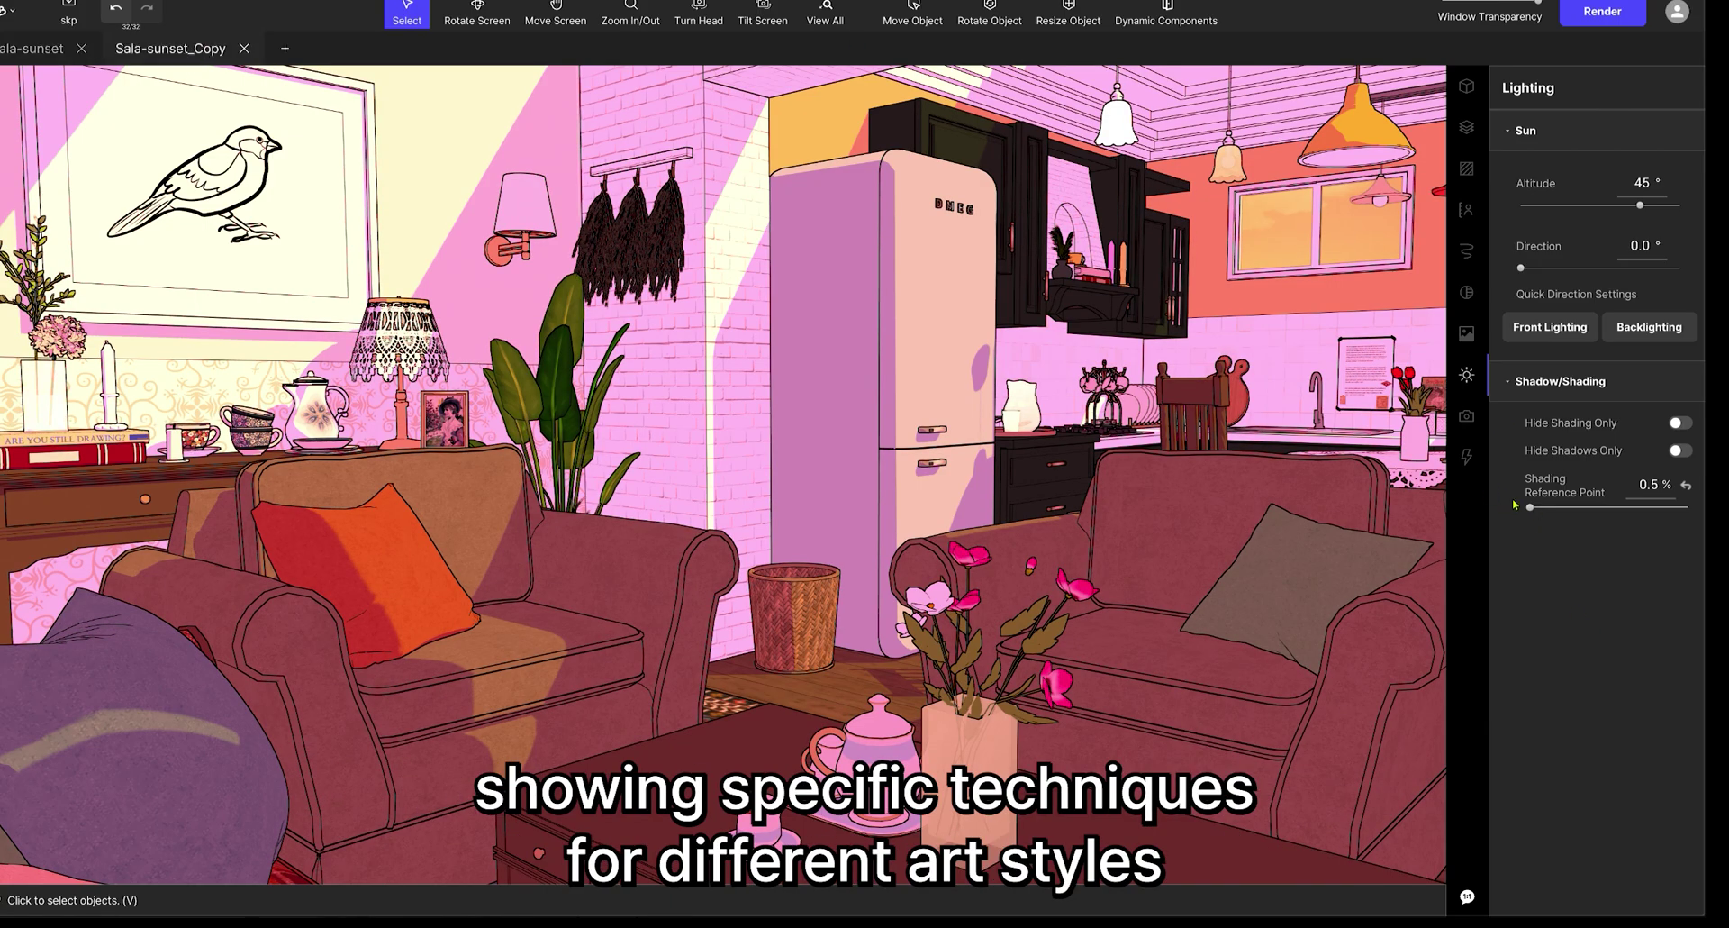
mouse_move(1541, 507)
mouse_down()
mouse_move(1632, 499)
mouse_move(1619, 506)
mouse_up()
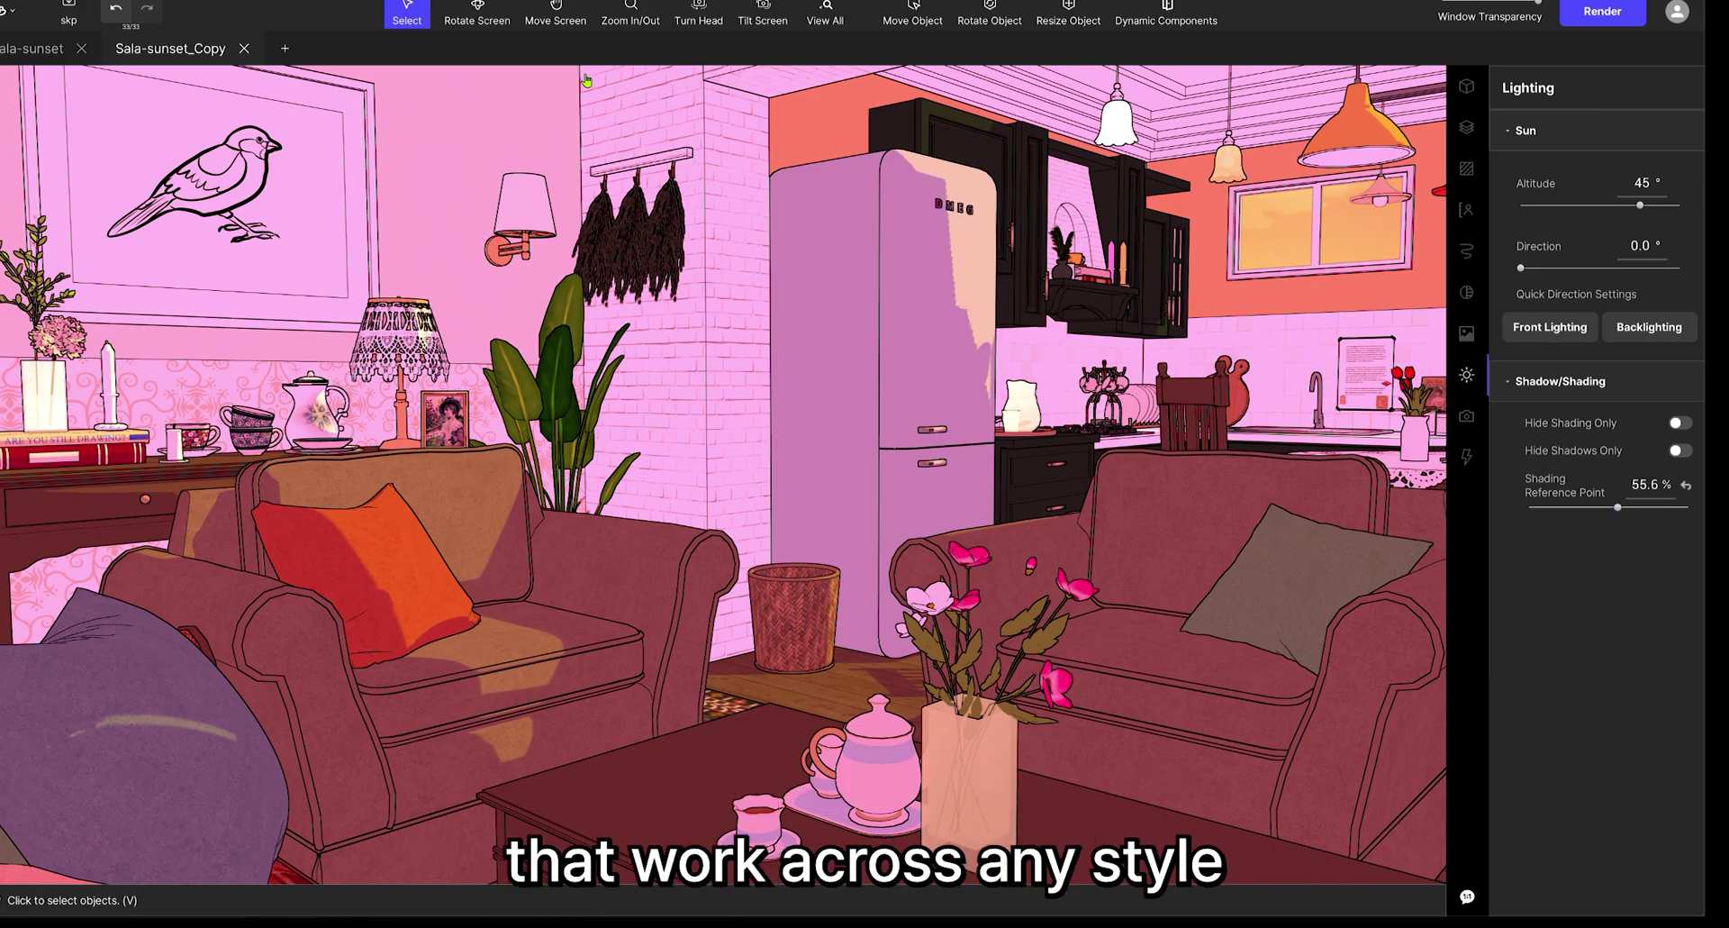
- Set Sala-sunset_Copy2's Shading Reference Point to 65.5%, keeping the Copy scene near 55.6%
click(370, 41)
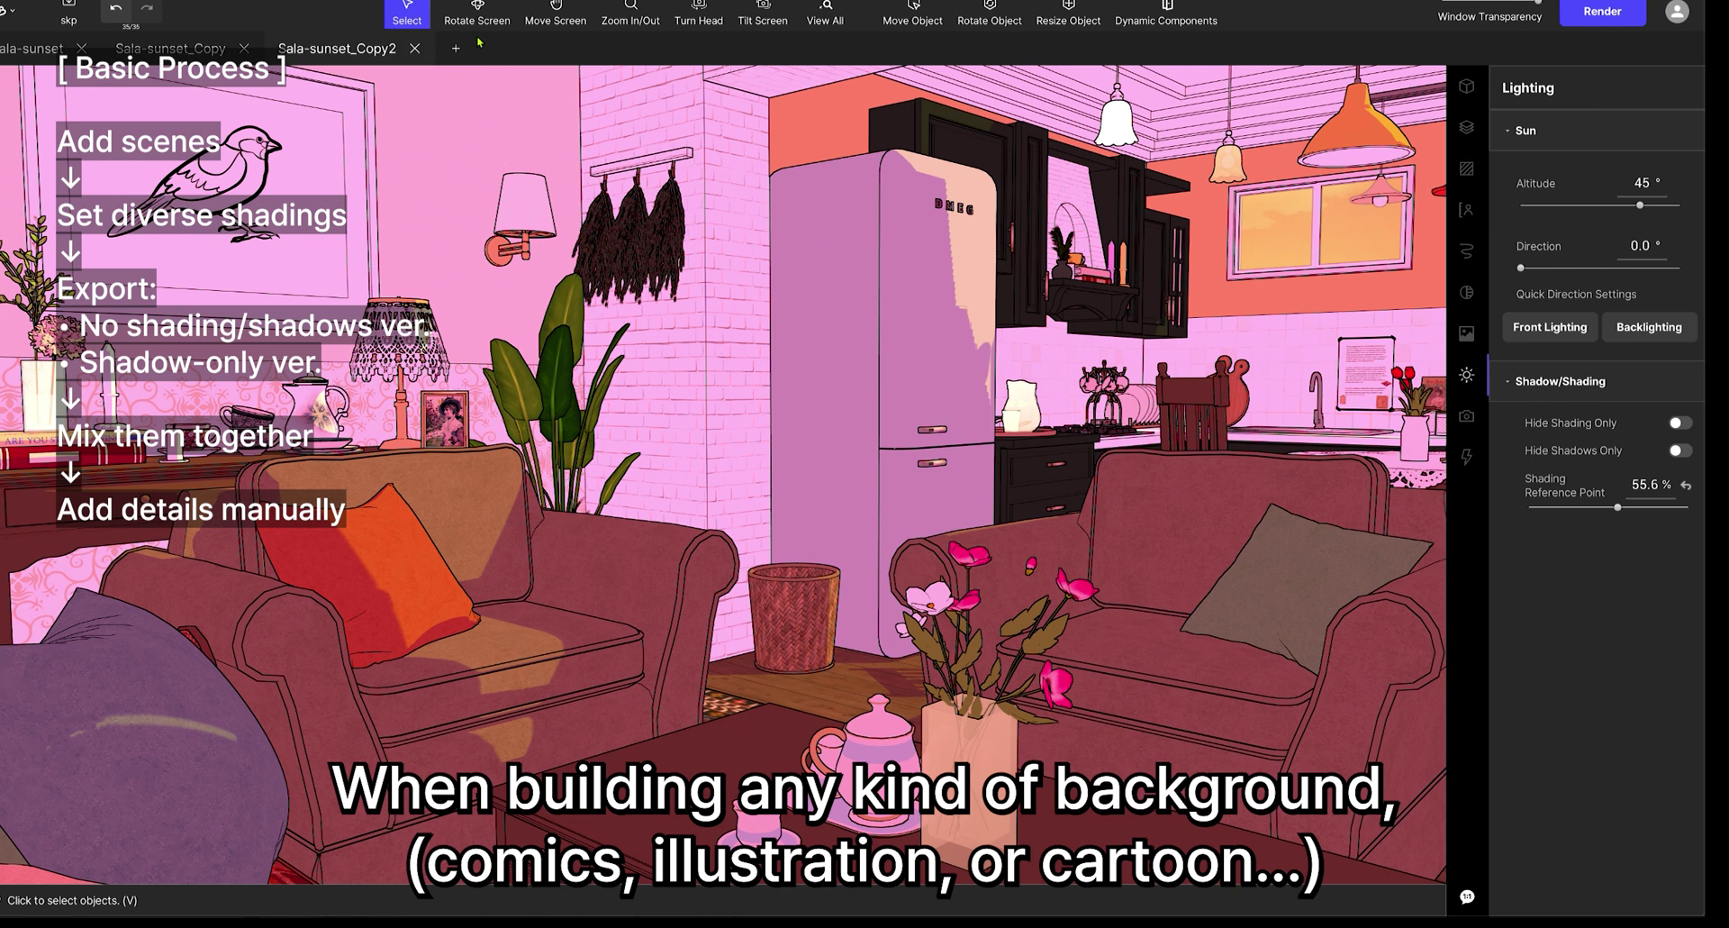
drag(1628, 507, 1641, 510)
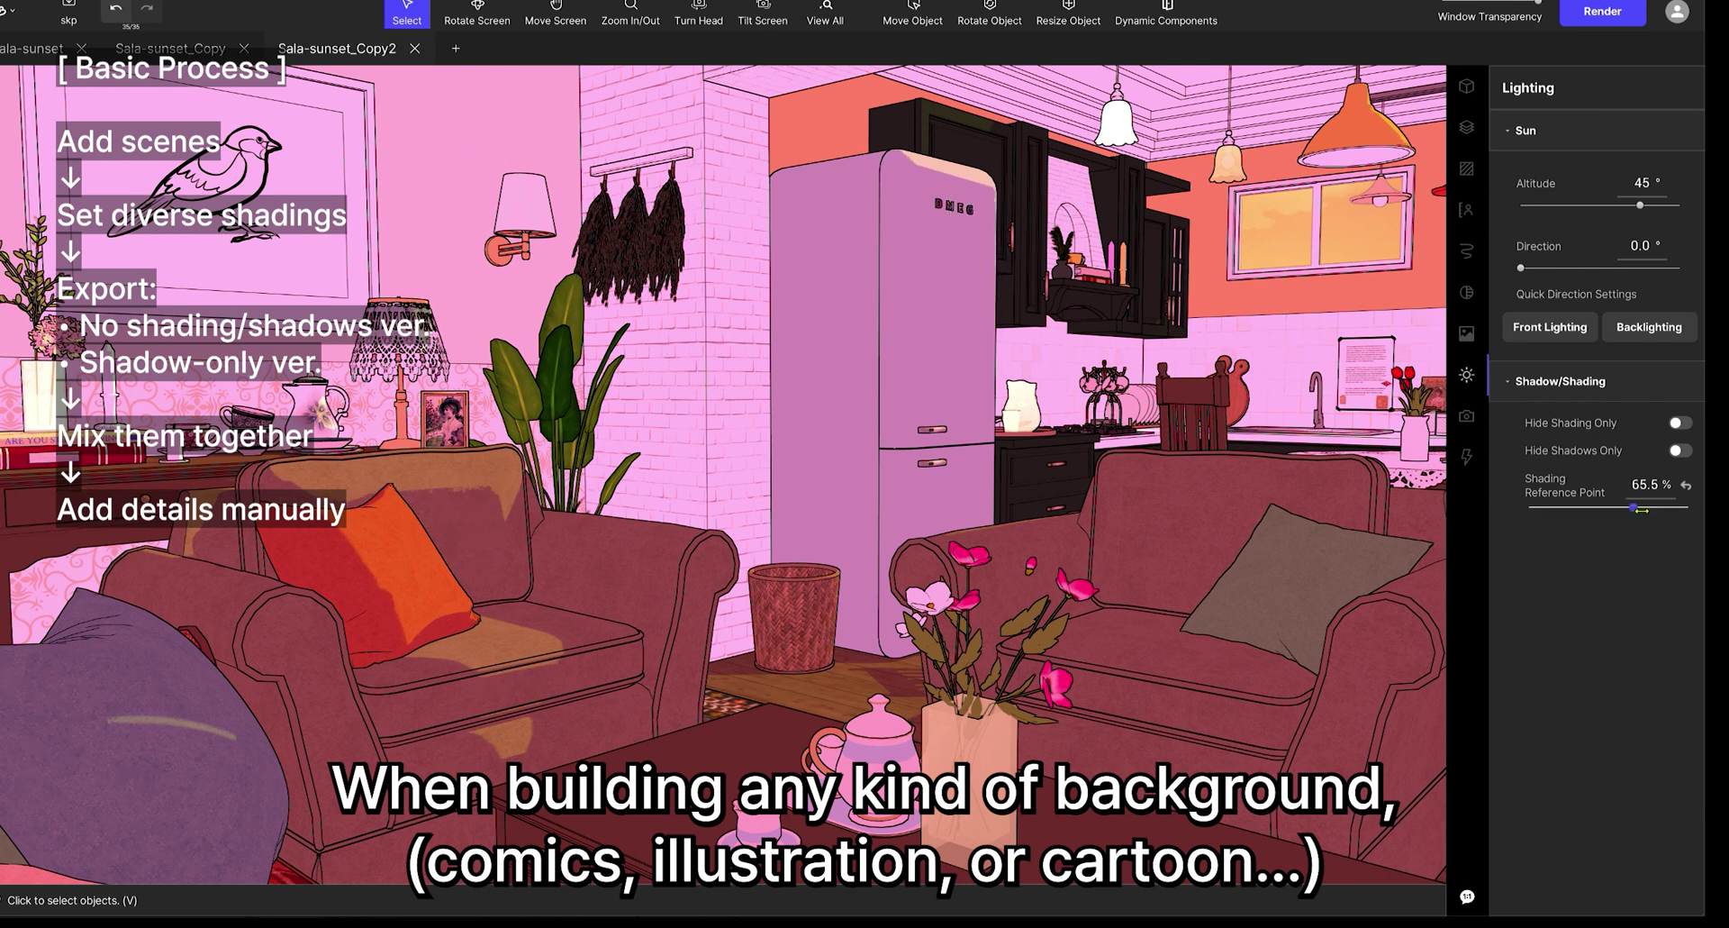
click(191, 47)
click(319, 50)
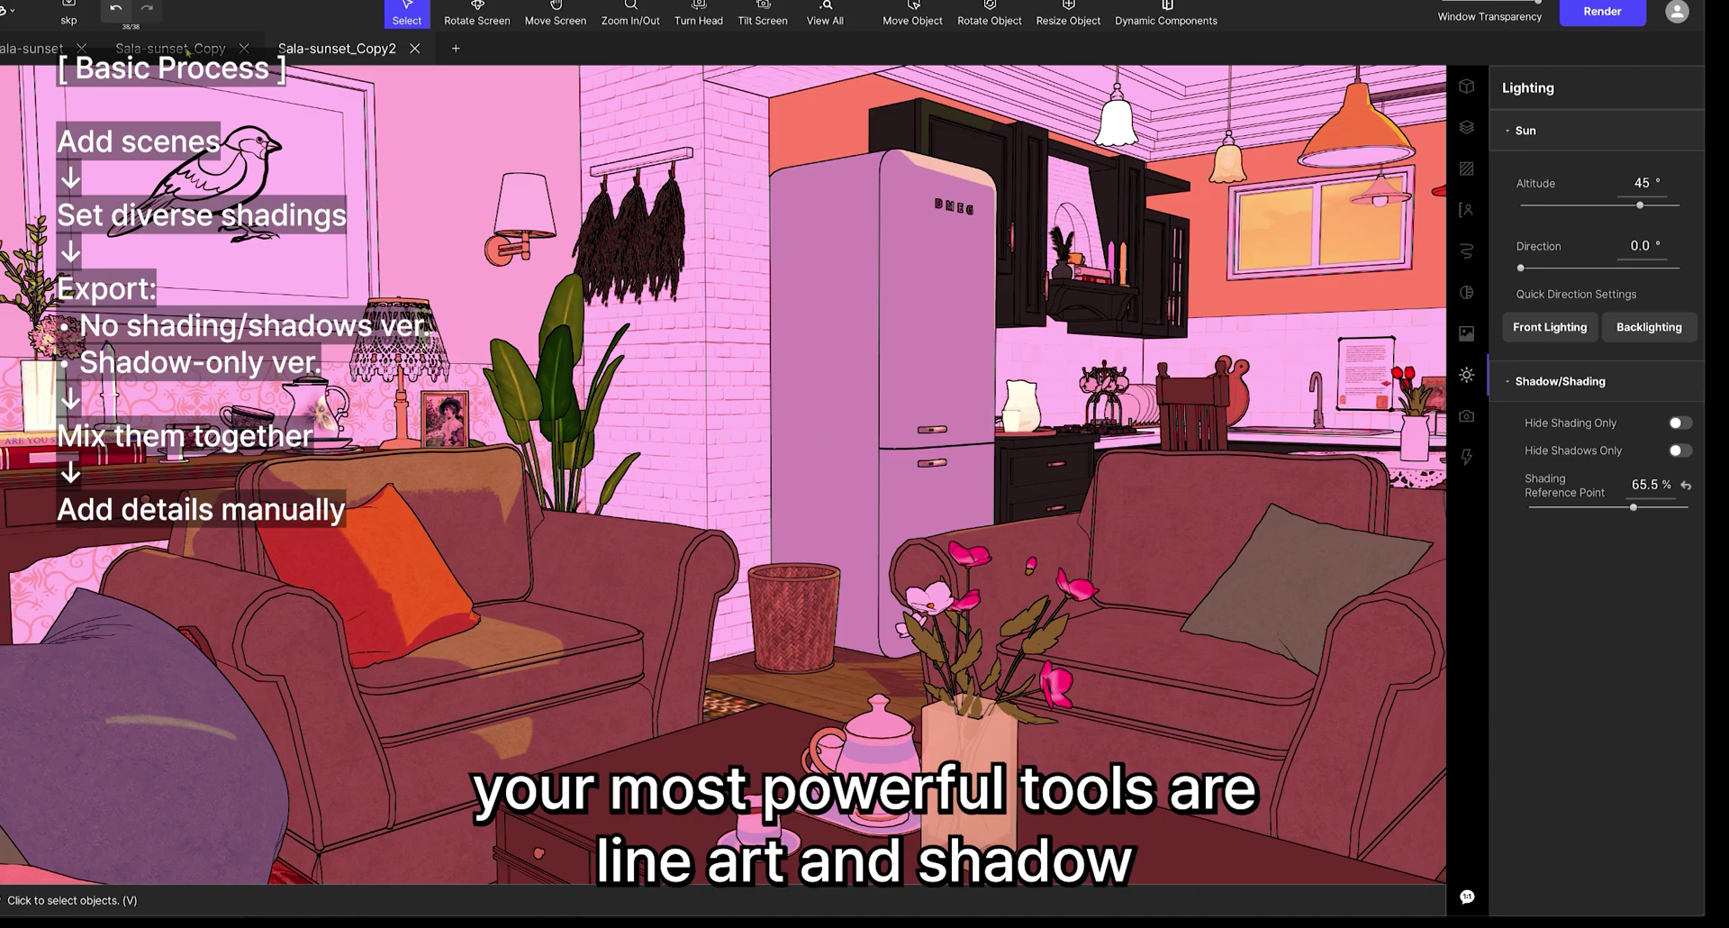
click(147, 51)
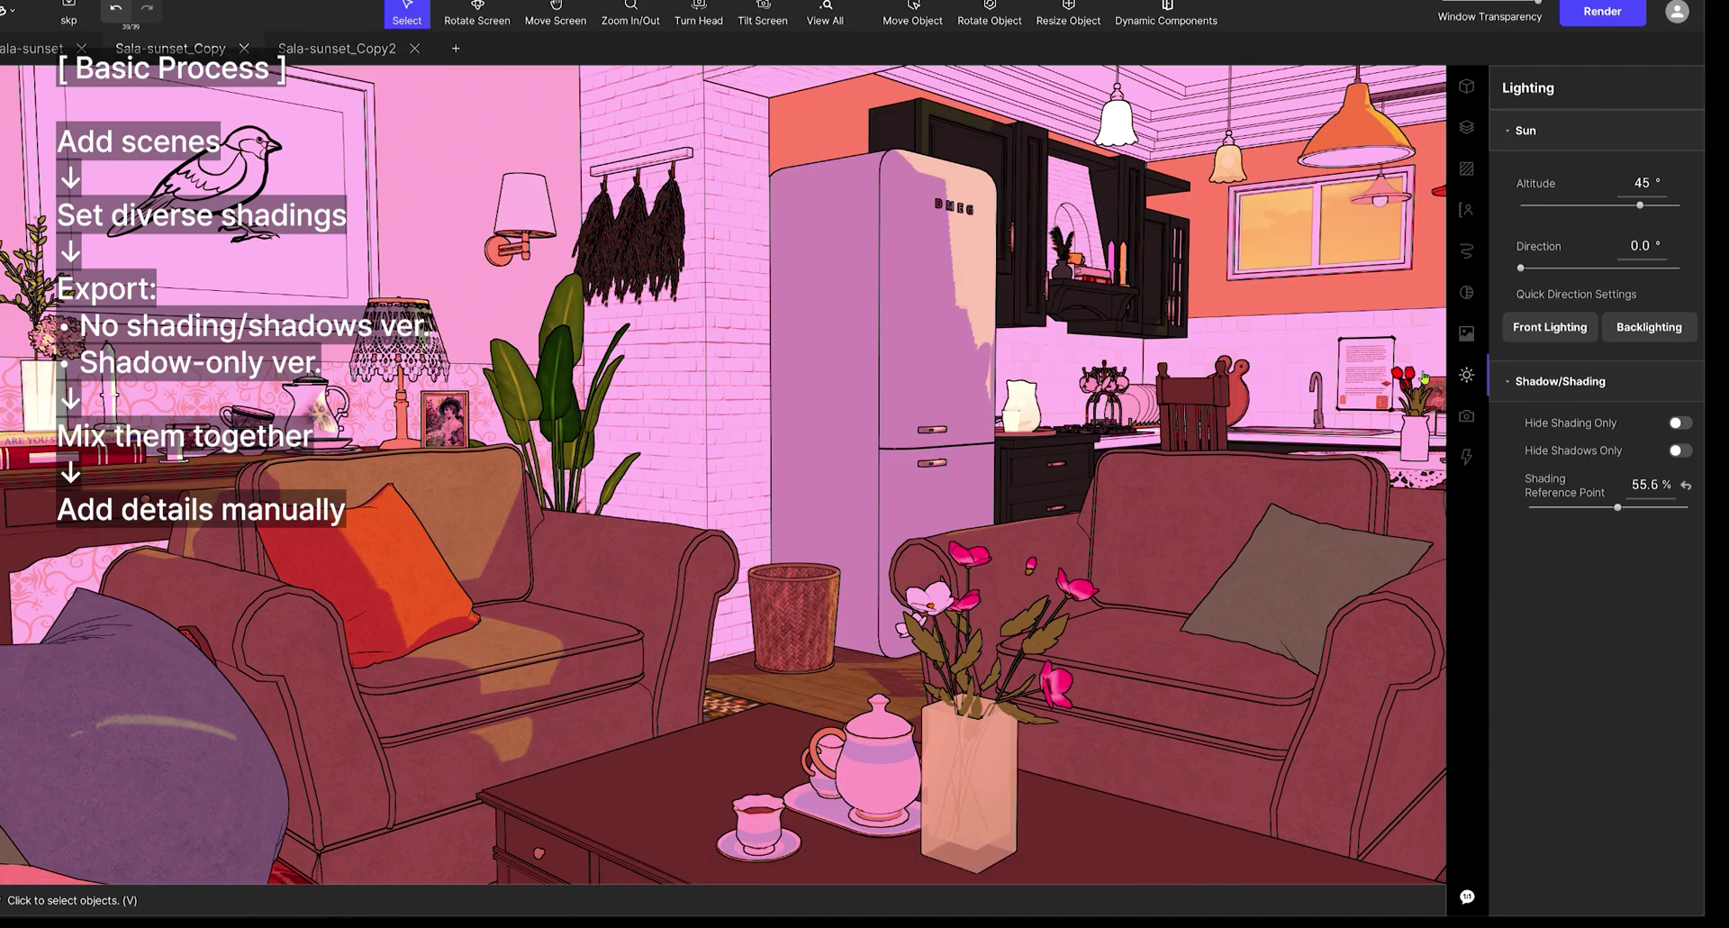
drag(1621, 507, 1618, 510)
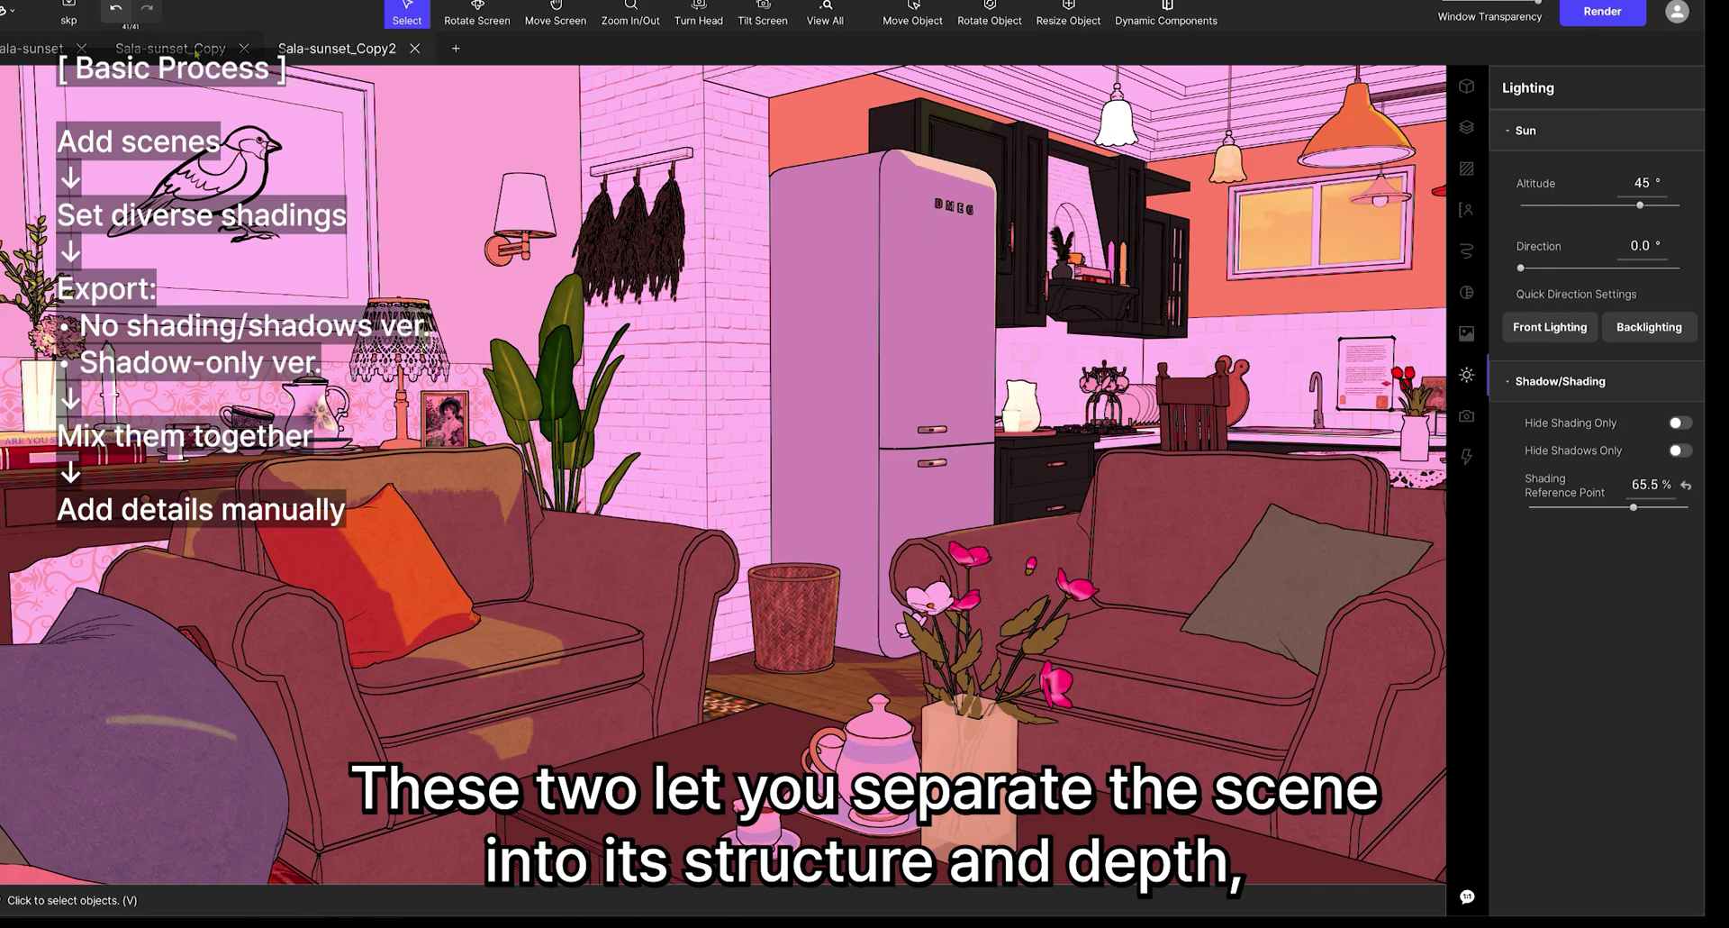
- In Sala-sunset, clear the shading value and enable Hide Shading Only and Hide Shadows Only
click(27, 57)
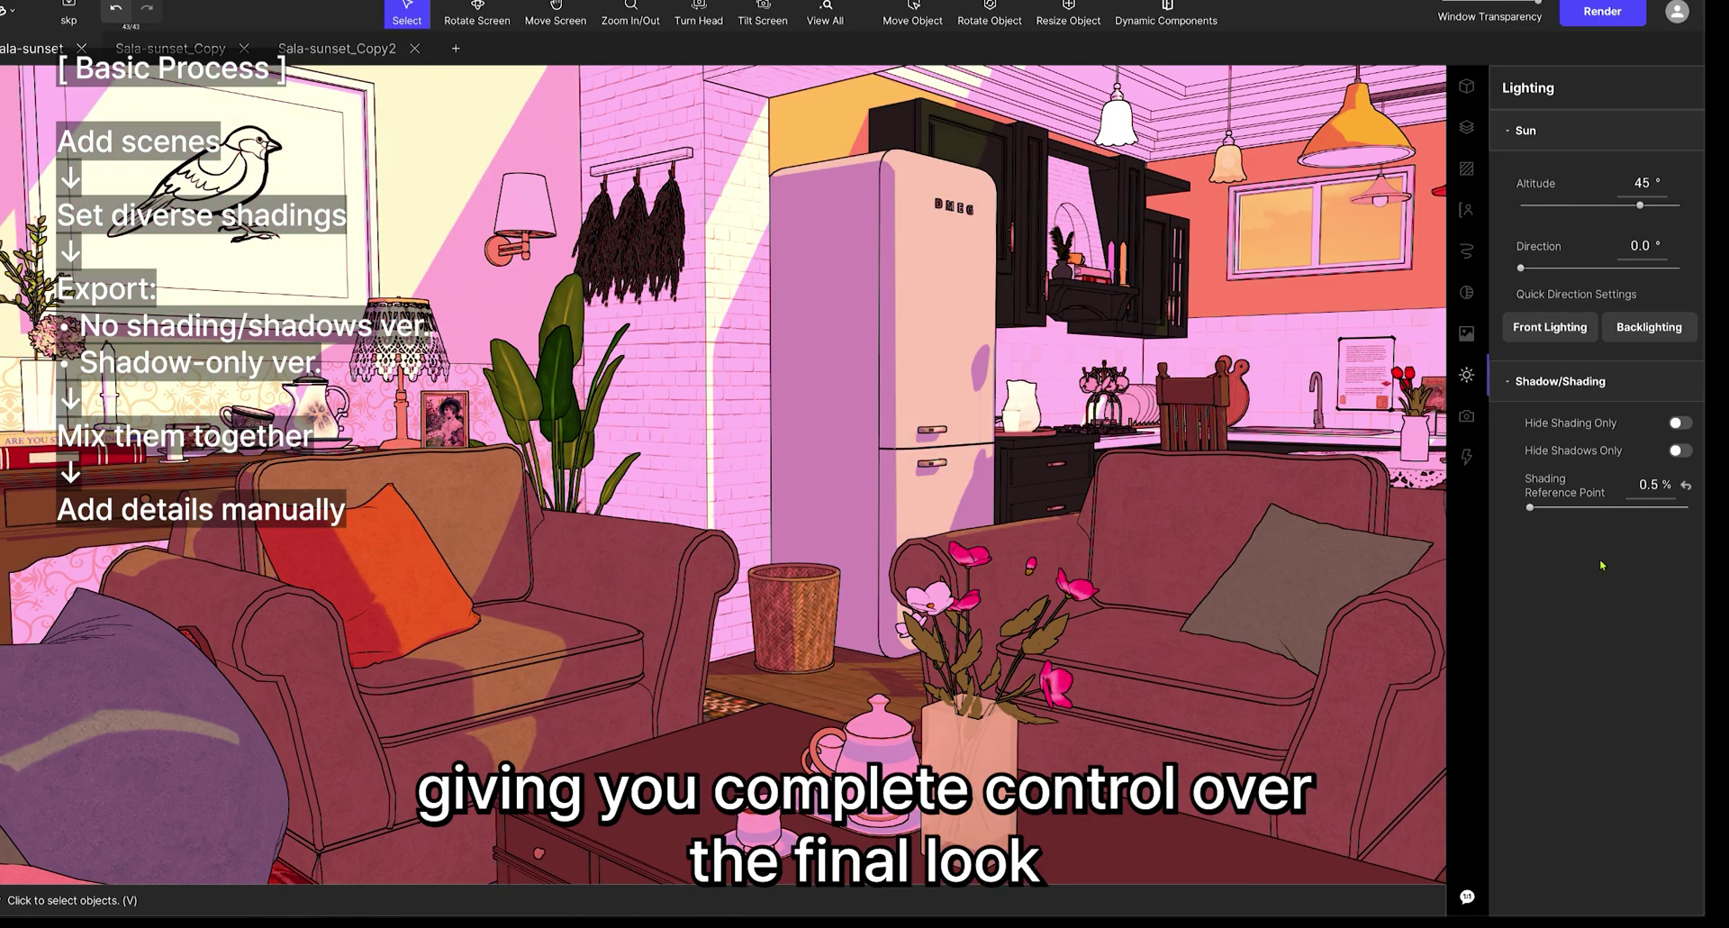
key(BackSpace)
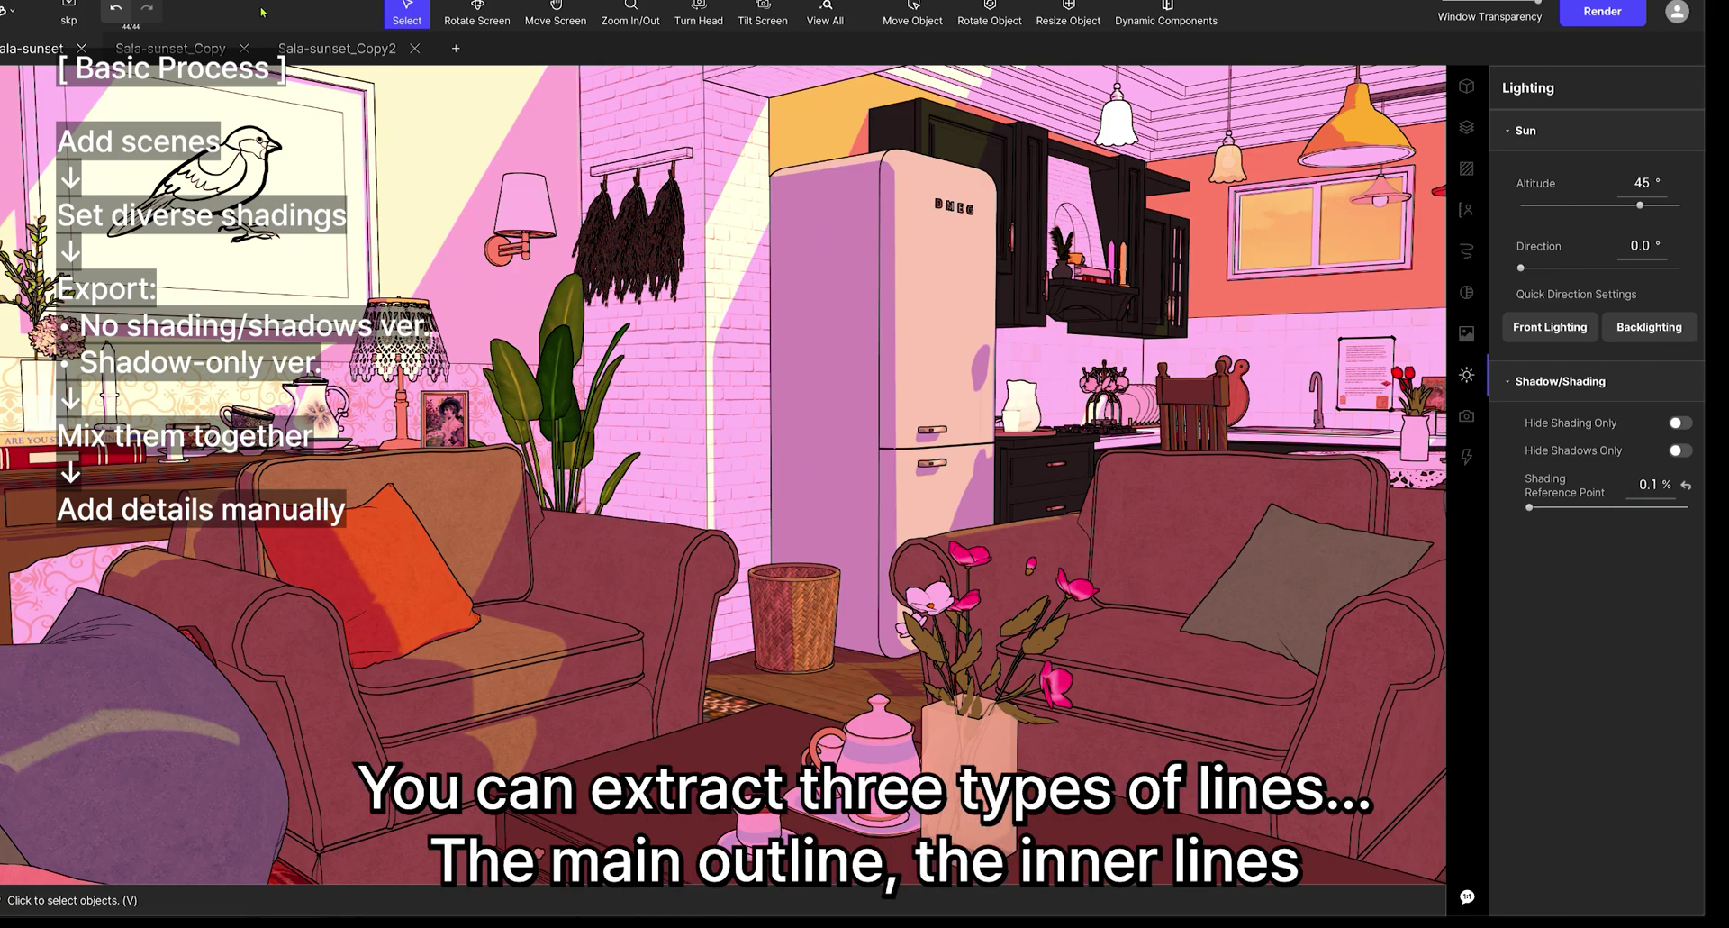
click(302, 57)
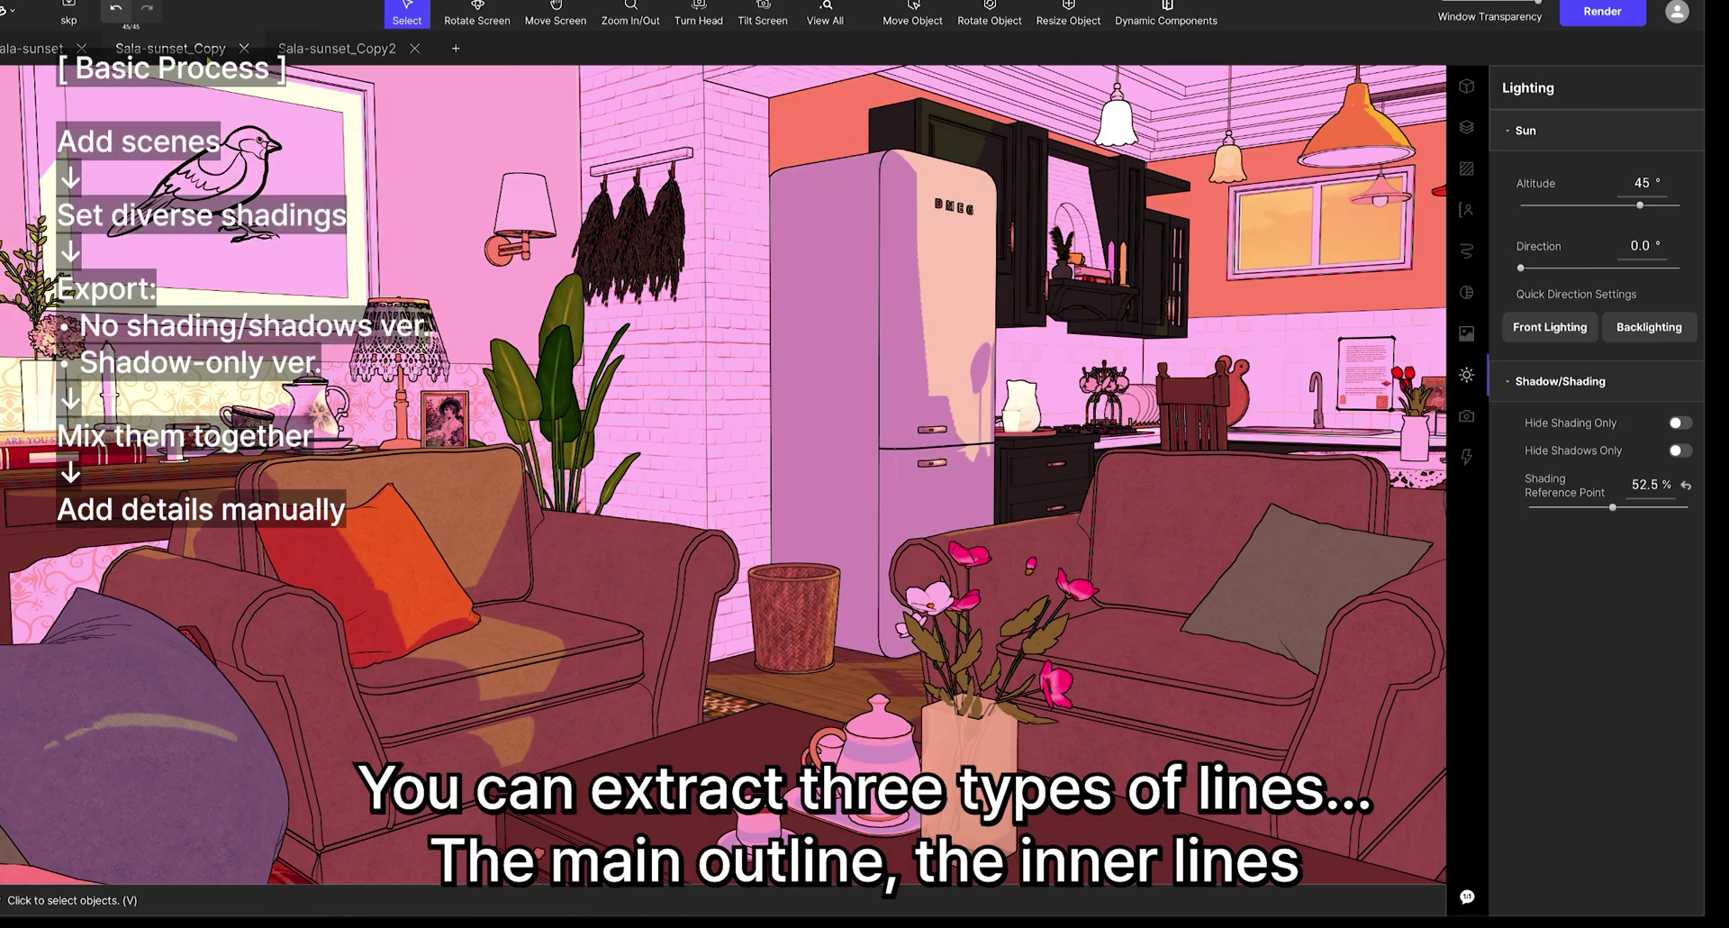
click(45, 52)
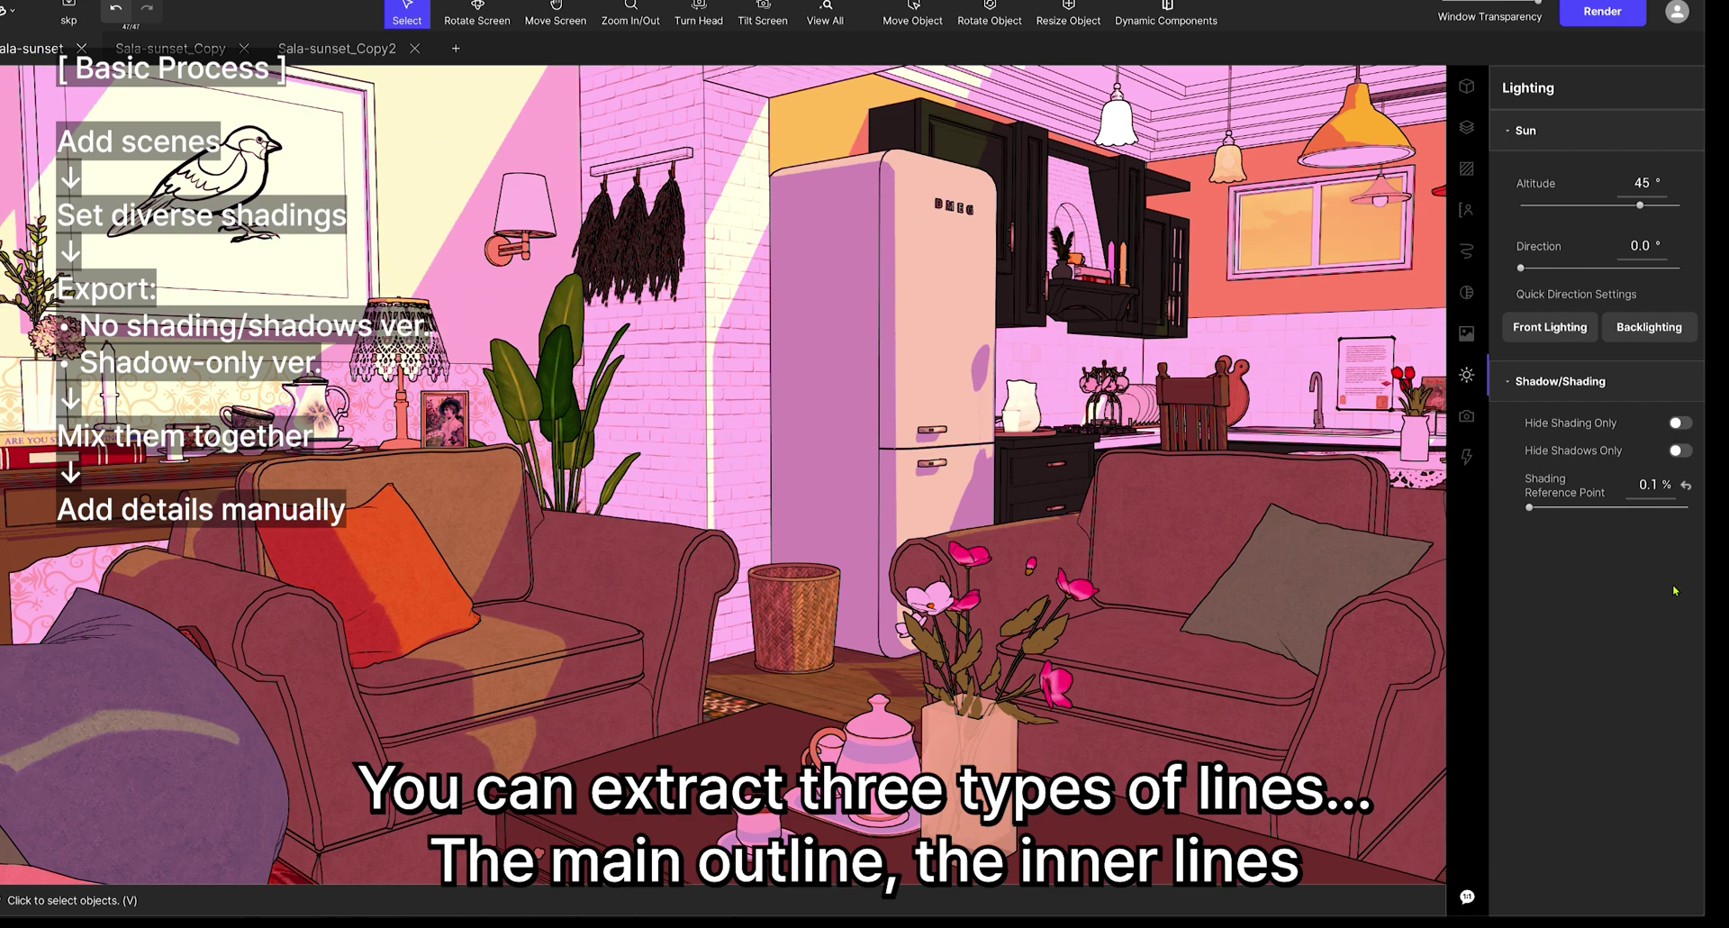
click(1682, 422)
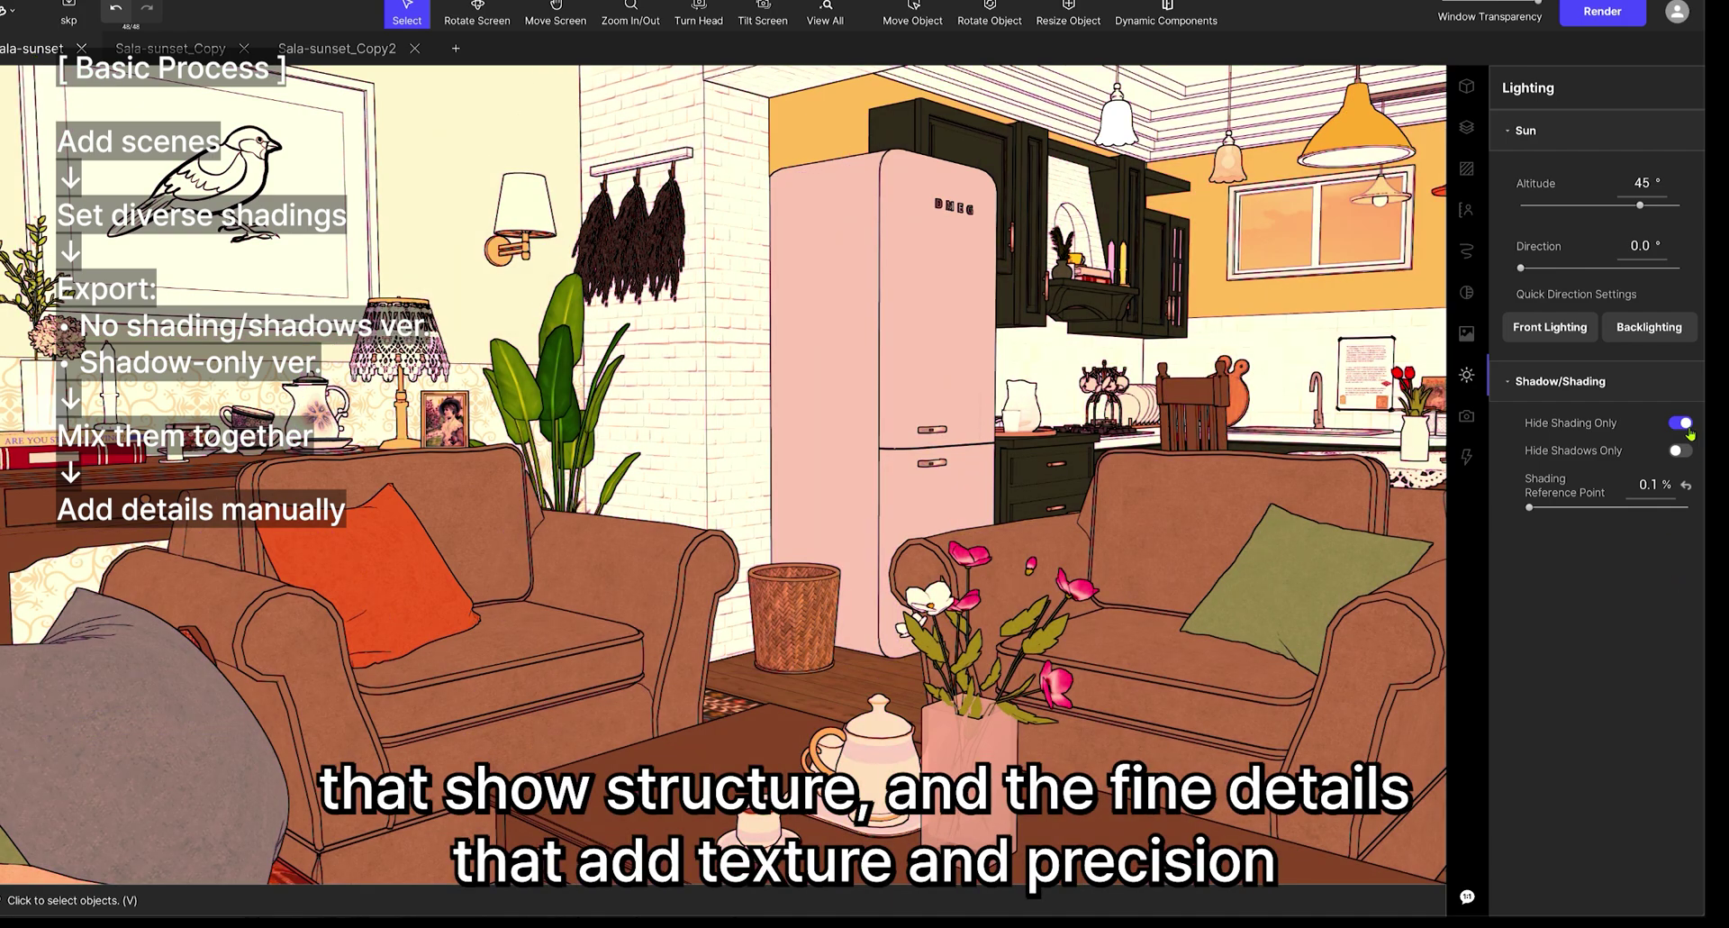
click(1687, 451)
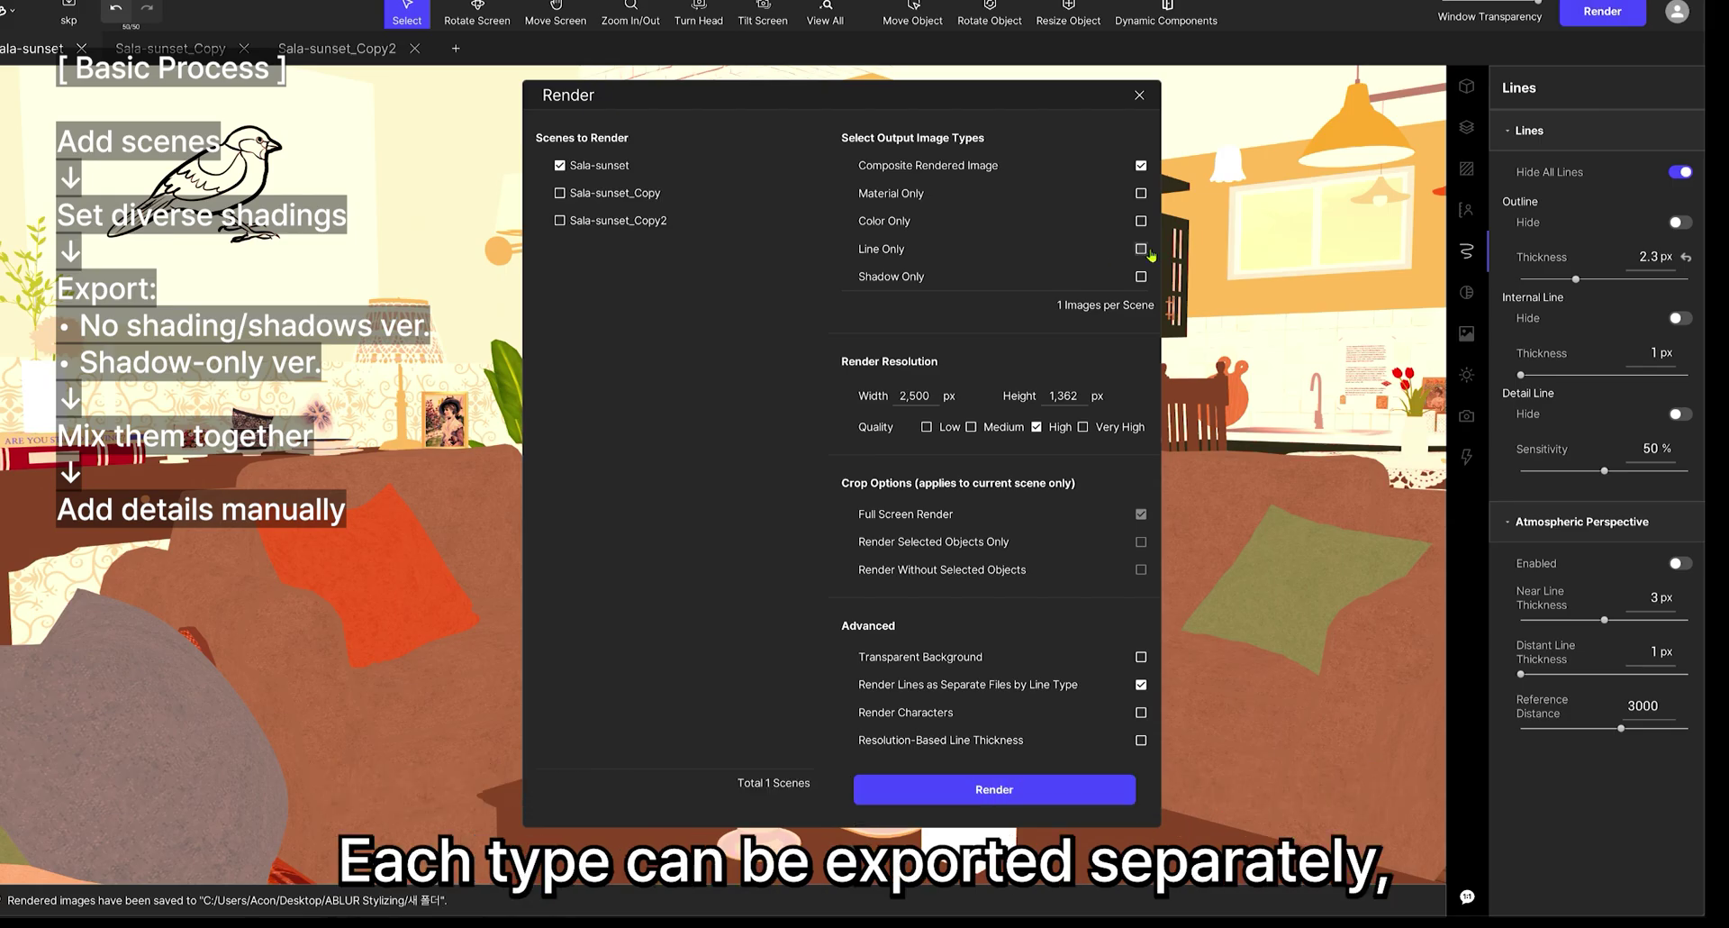
- Render Sala-sunset's composite and line-only images, then move to Sala-sunset_Copy
click(1113, 800)
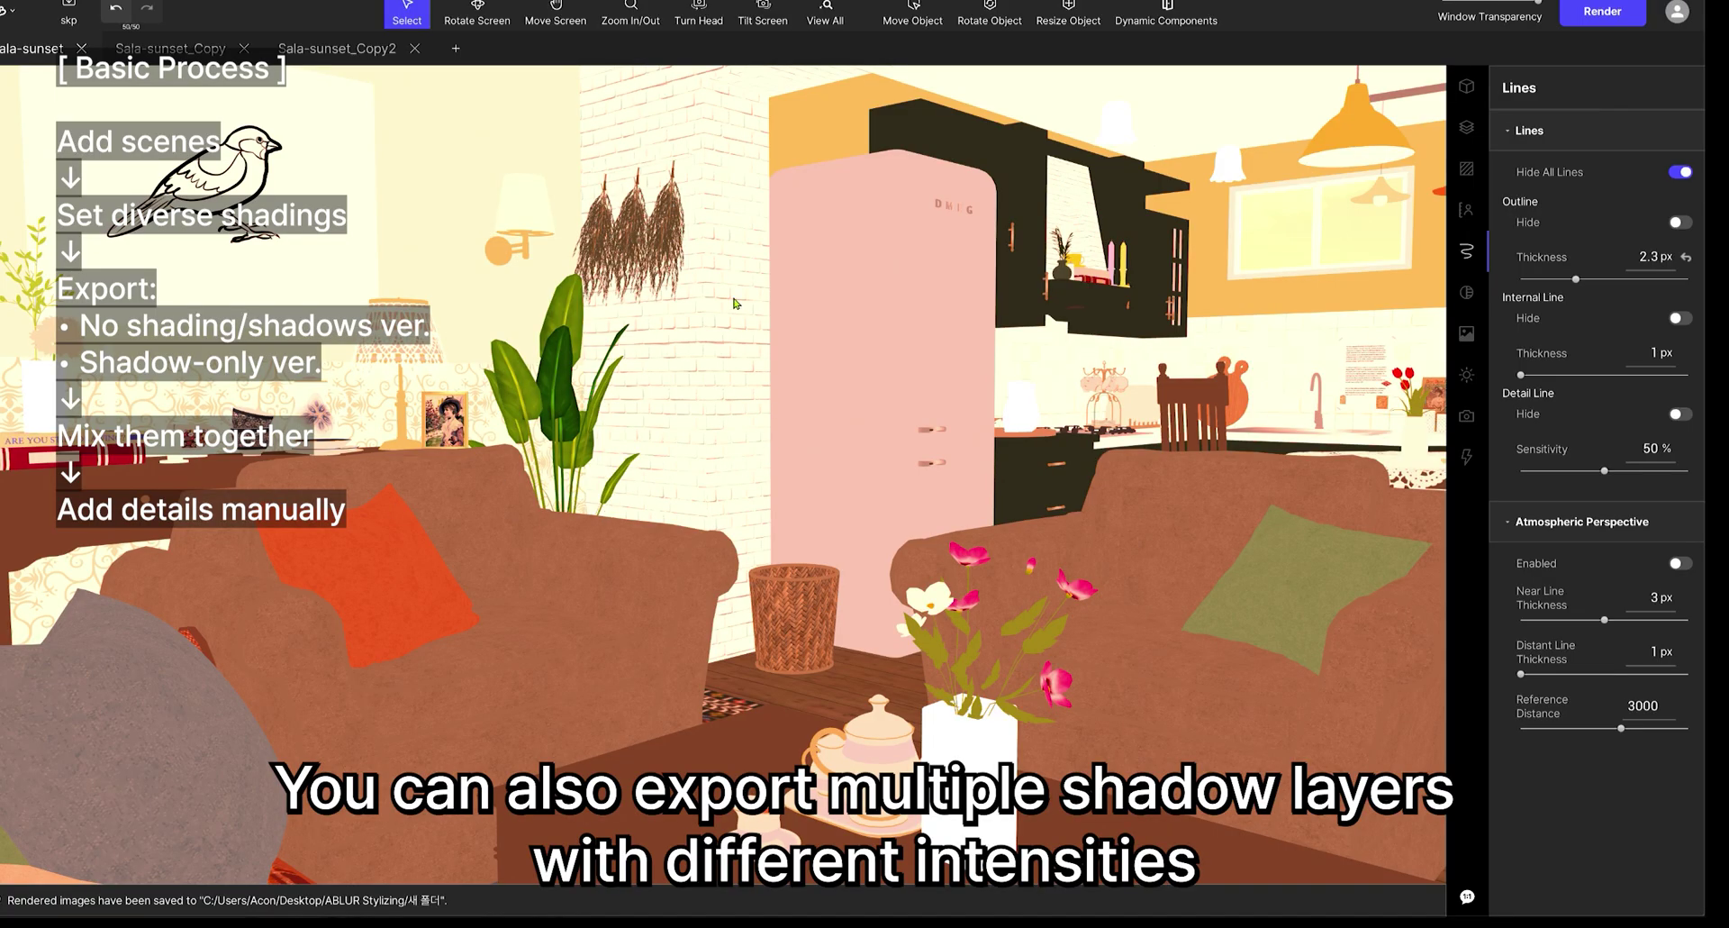
click(1593, 18)
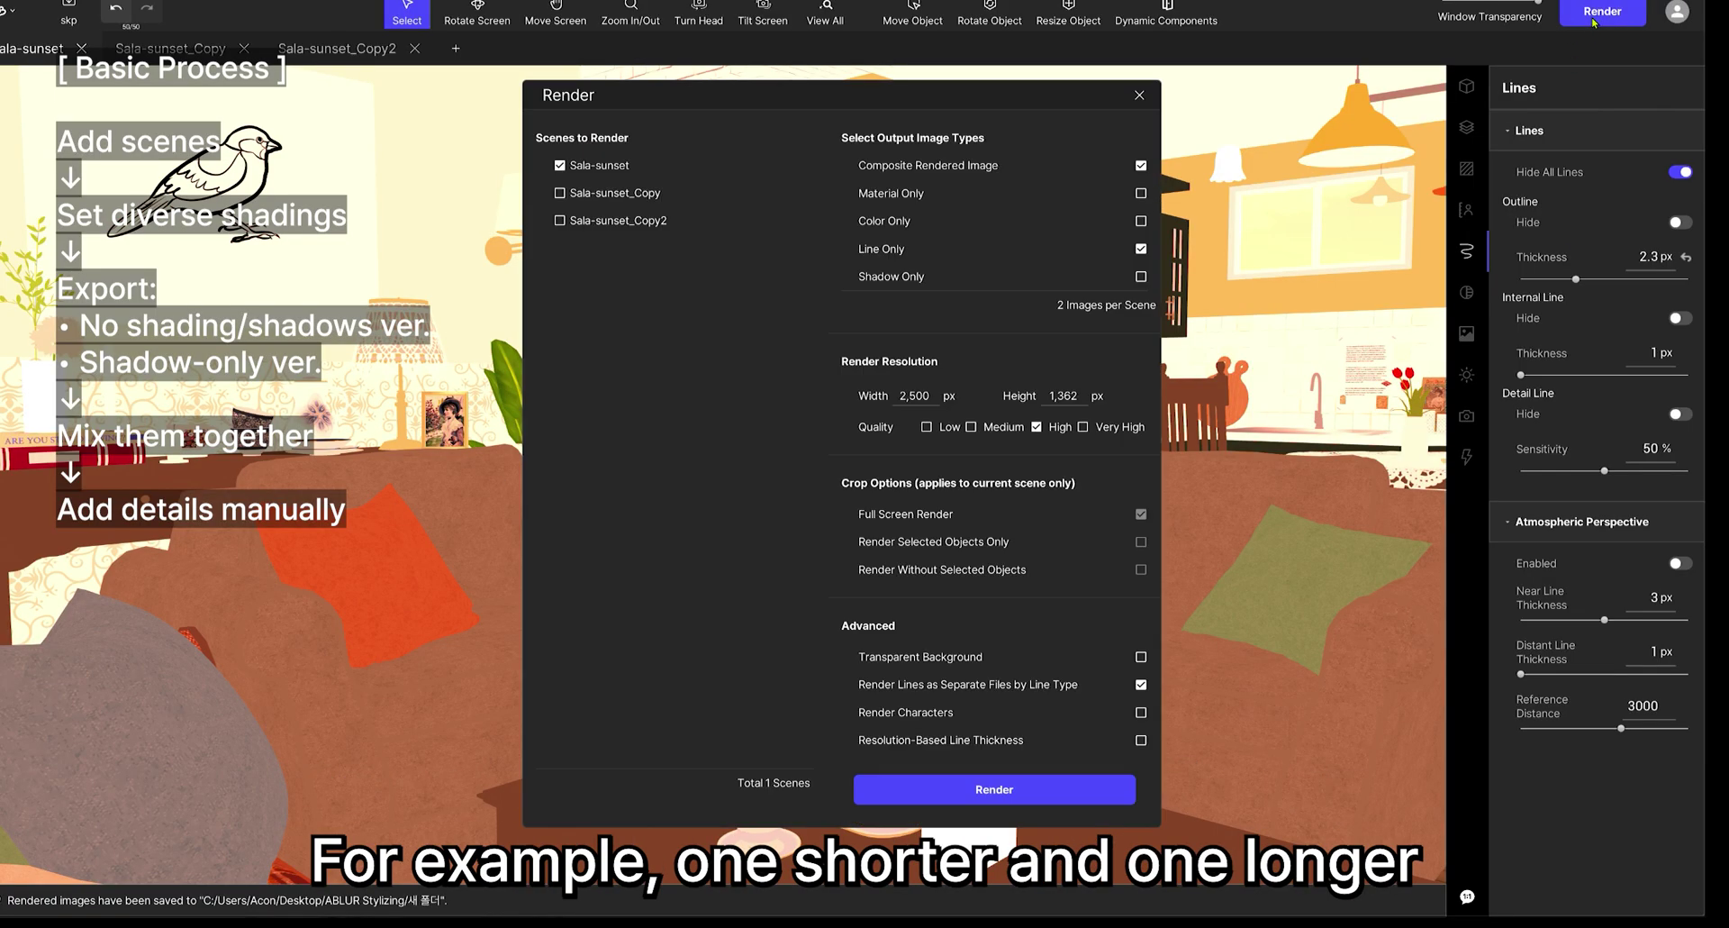
click(1139, 94)
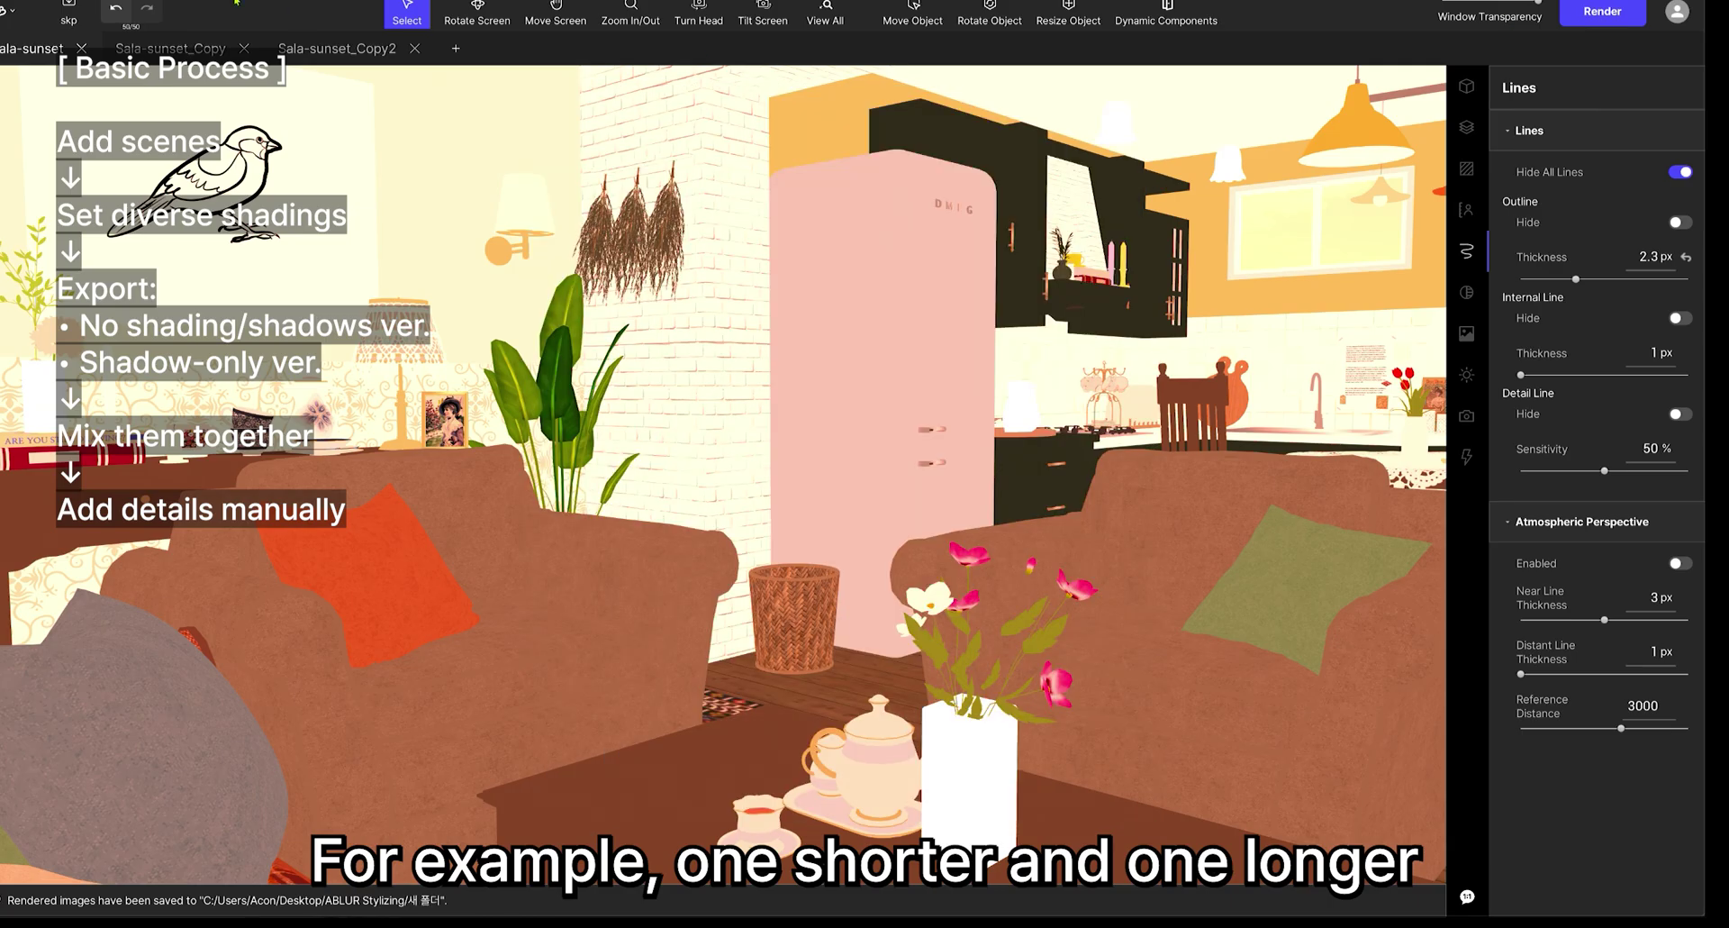
click(197, 45)
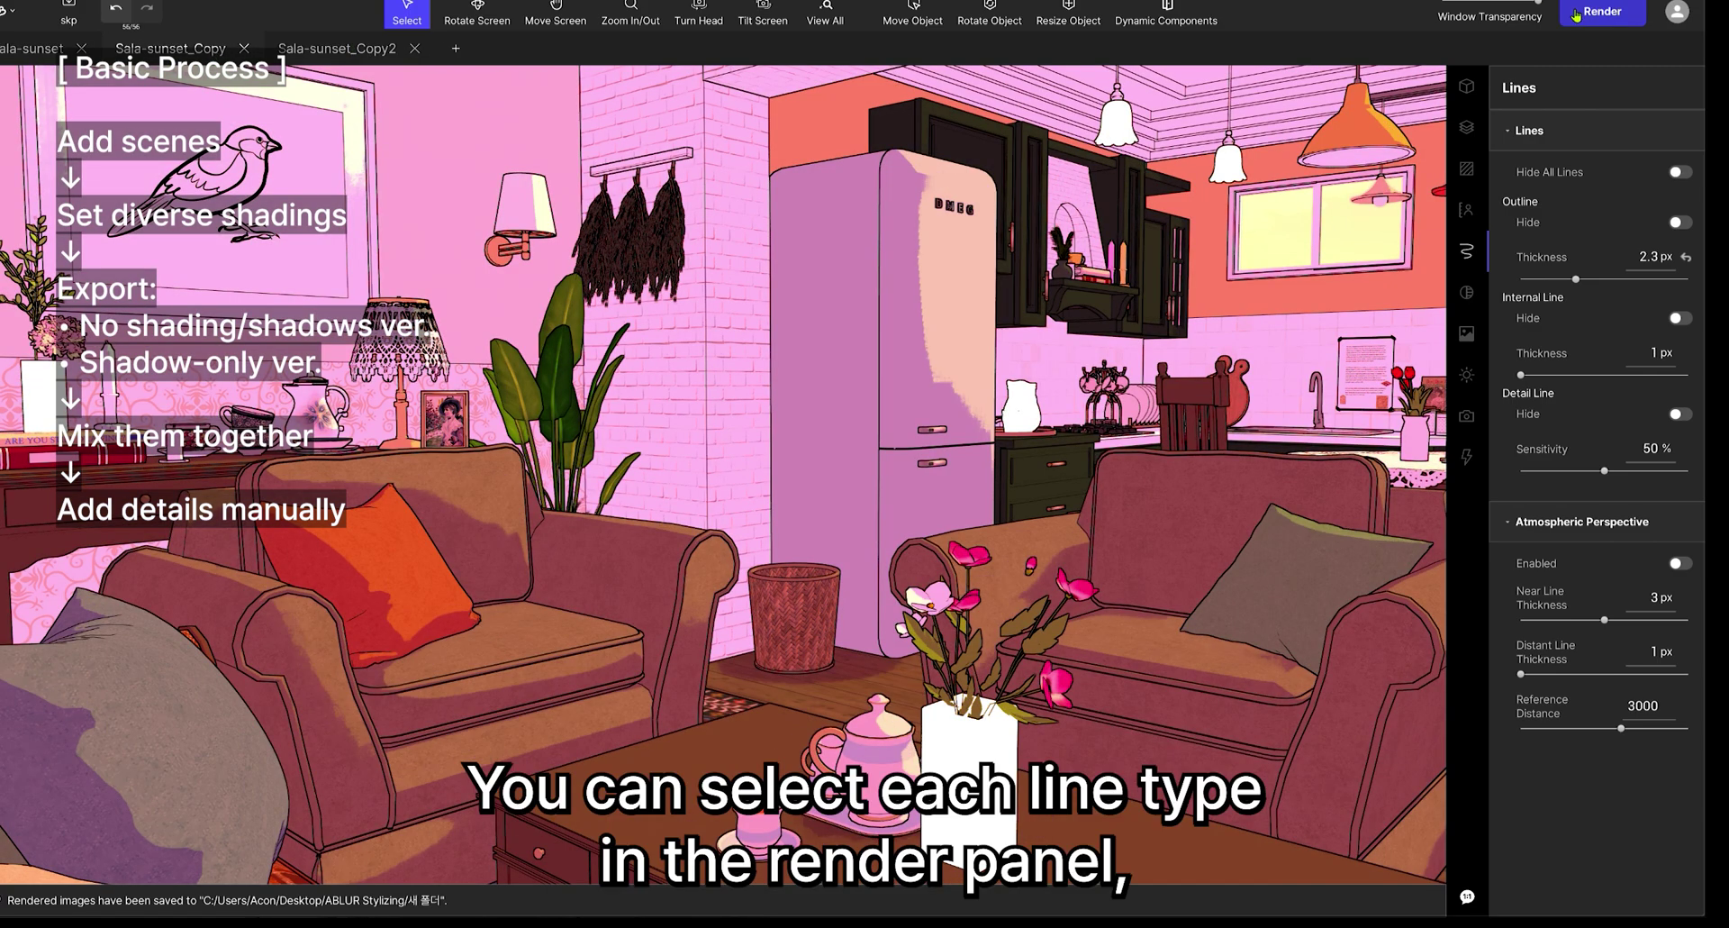
- Set the render output to Shadow Only, dropping Composite Rendered Image and Line Only
click(1576, 15)
click(1141, 165)
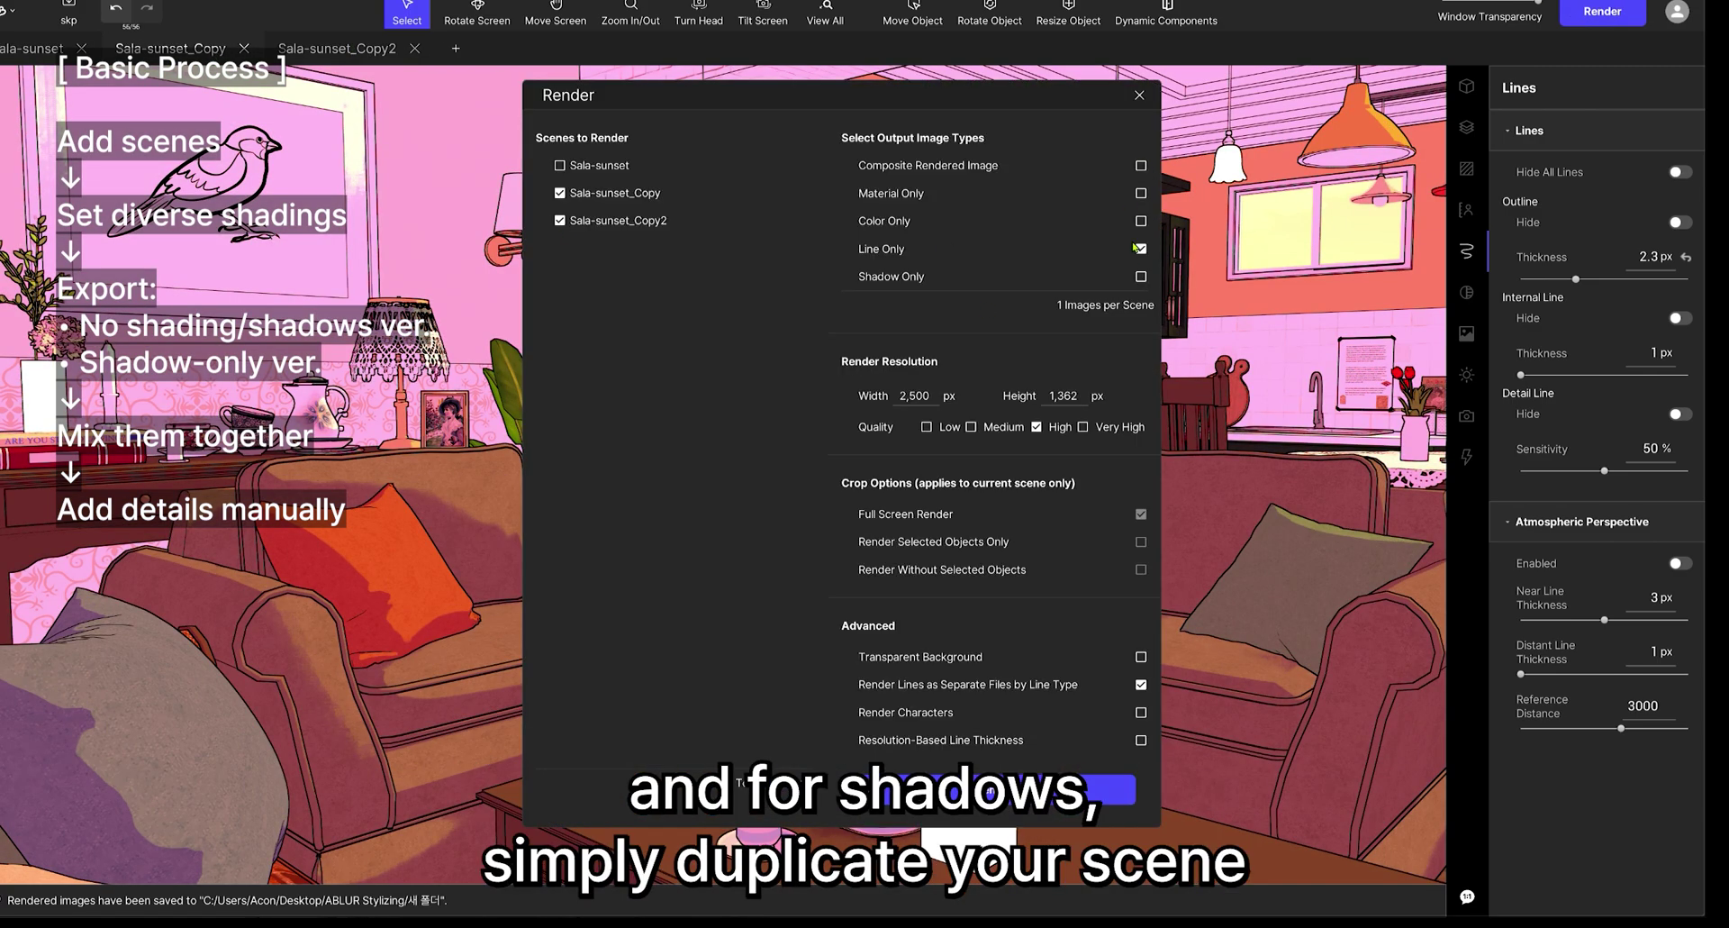
click(1141, 248)
click(1141, 276)
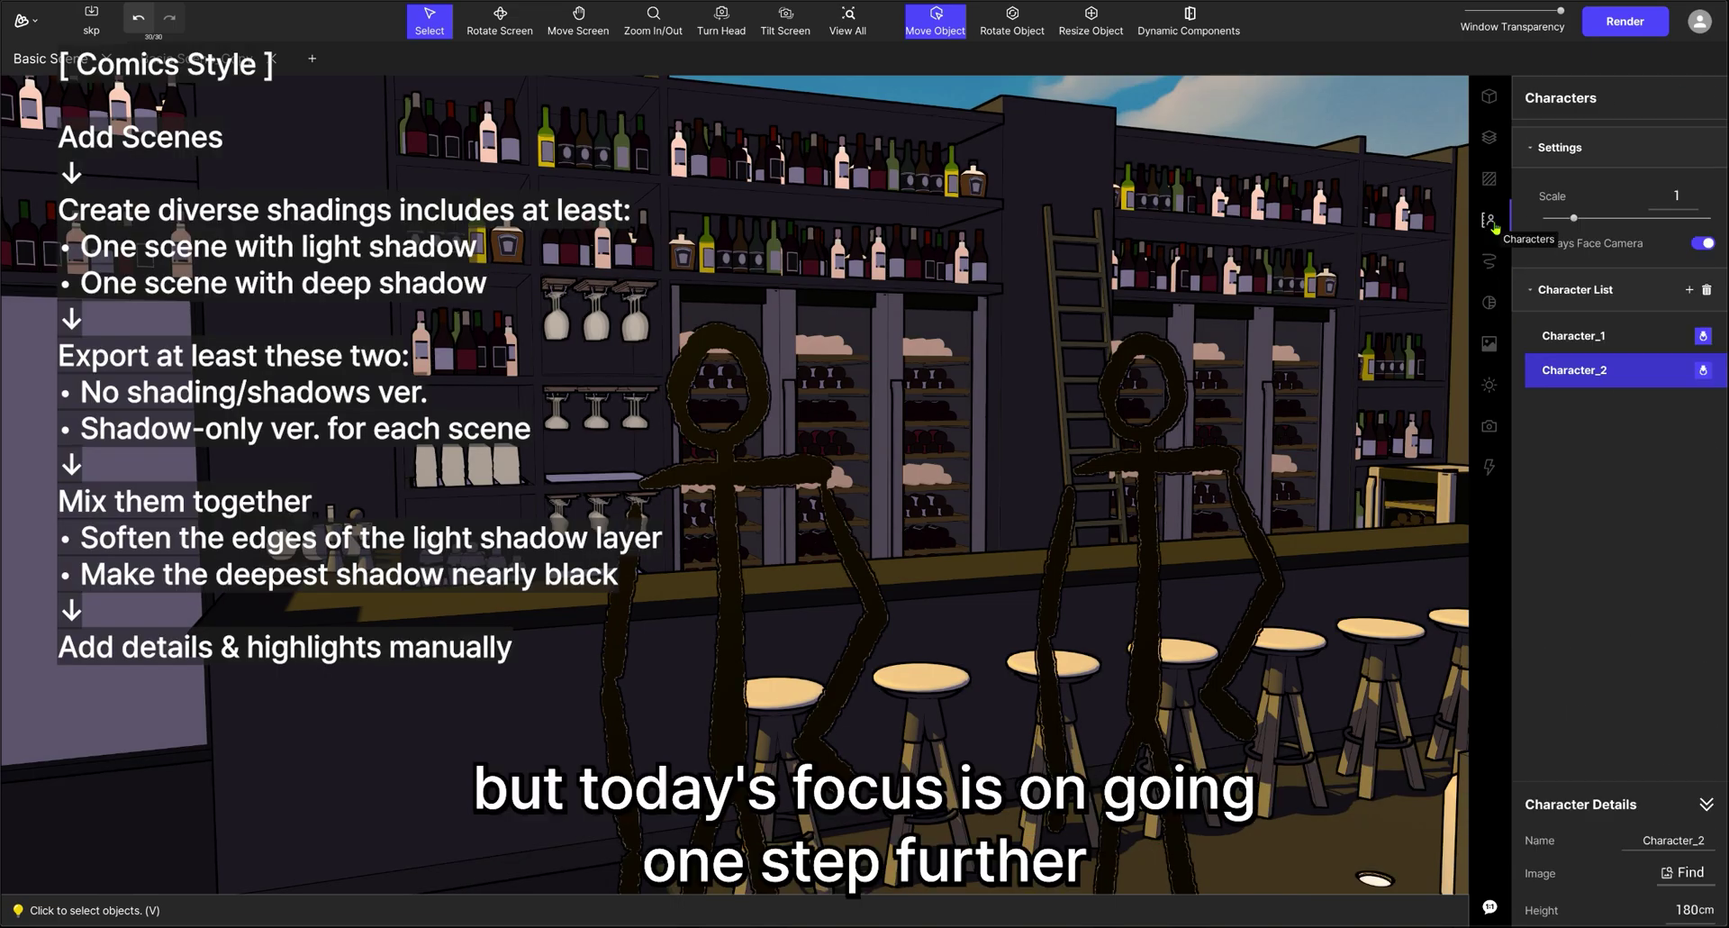
- Return to the bar scene's Tones settings
click(1490, 304)
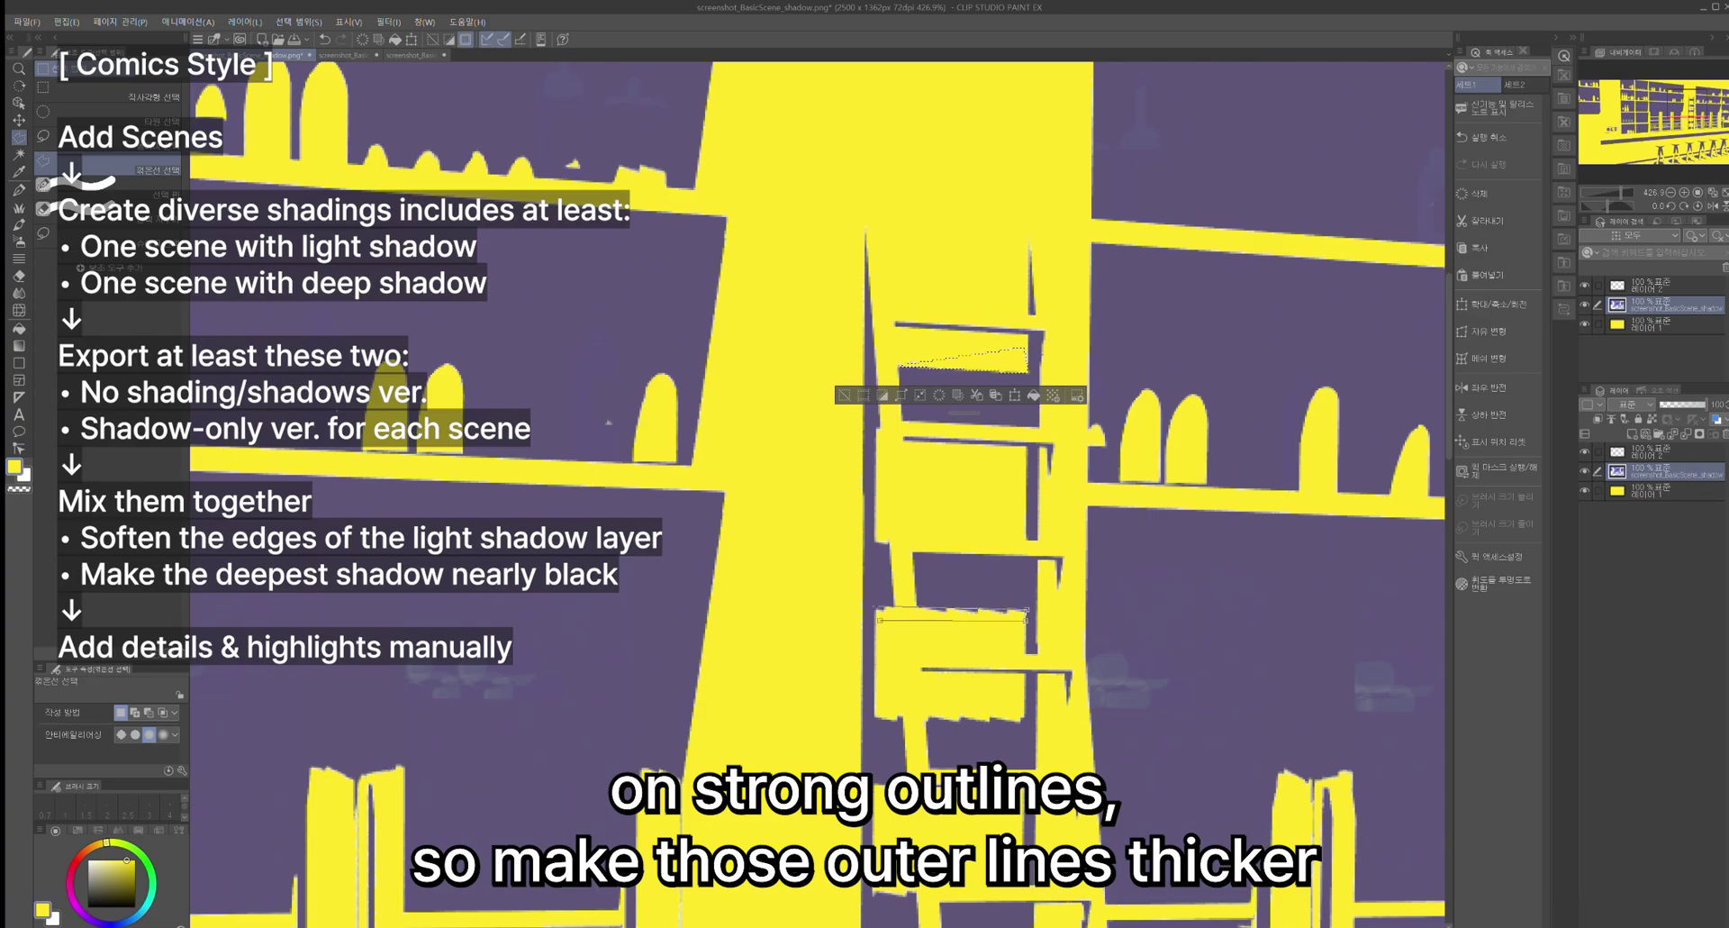
- Deselect the filled narrow shadow areas with Ctrl+D
scroll(819, 495, up, 5)
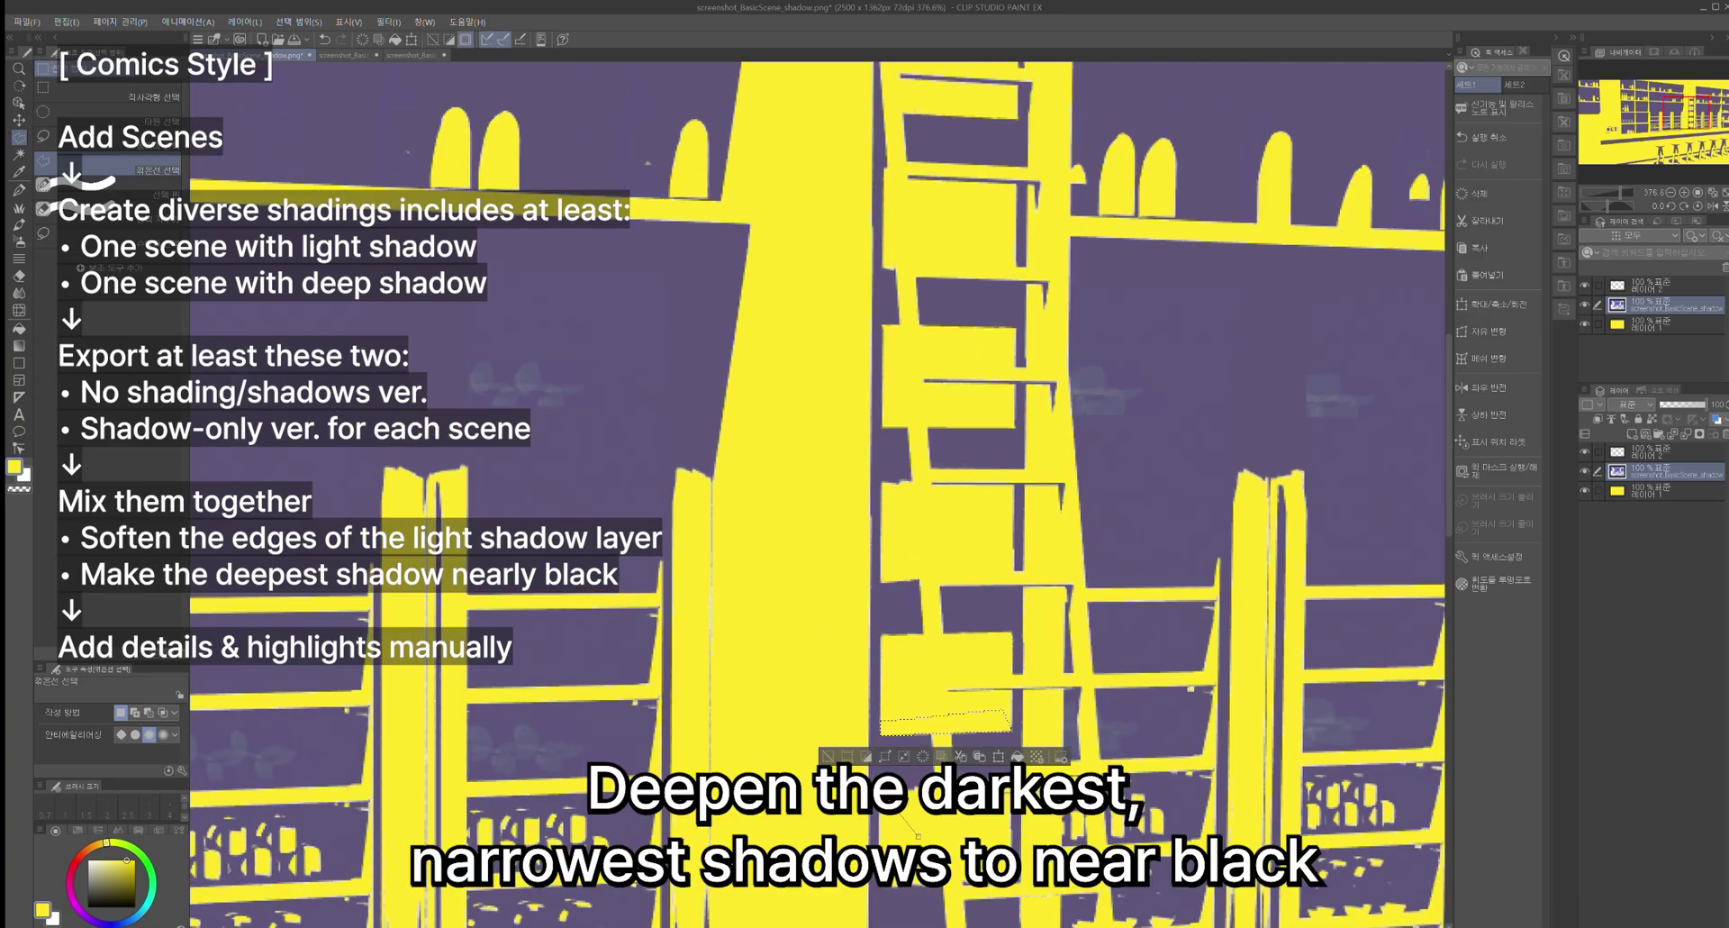
scroll(820, 495, down, 6)
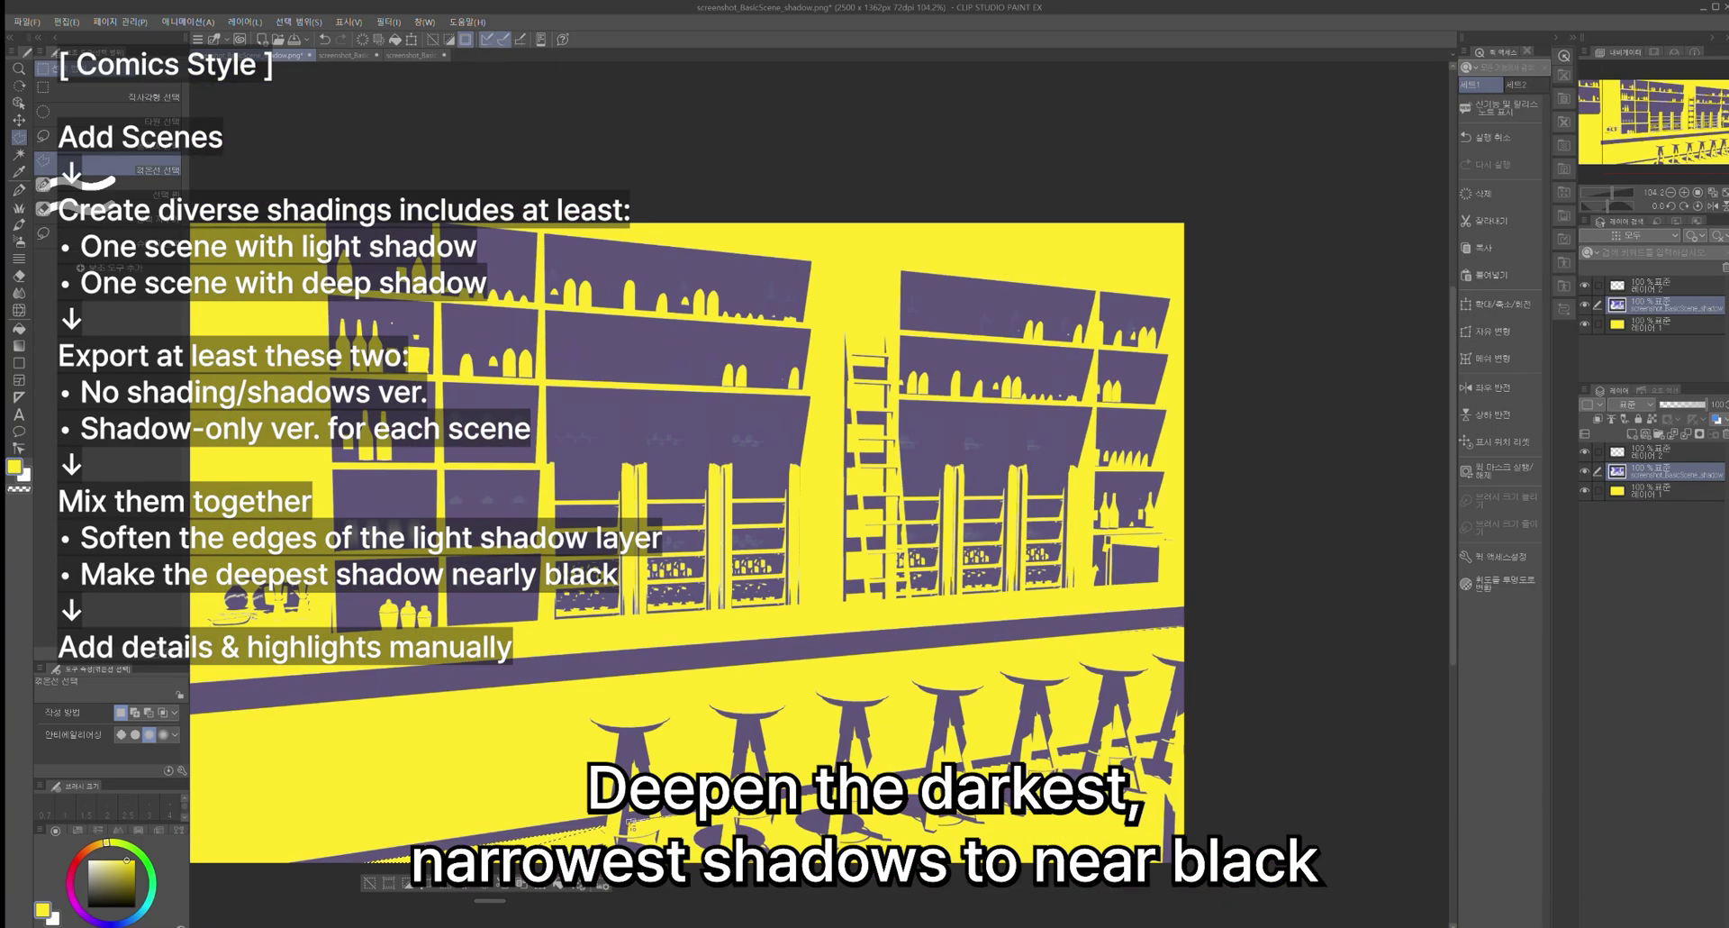
key(ctrl+d)
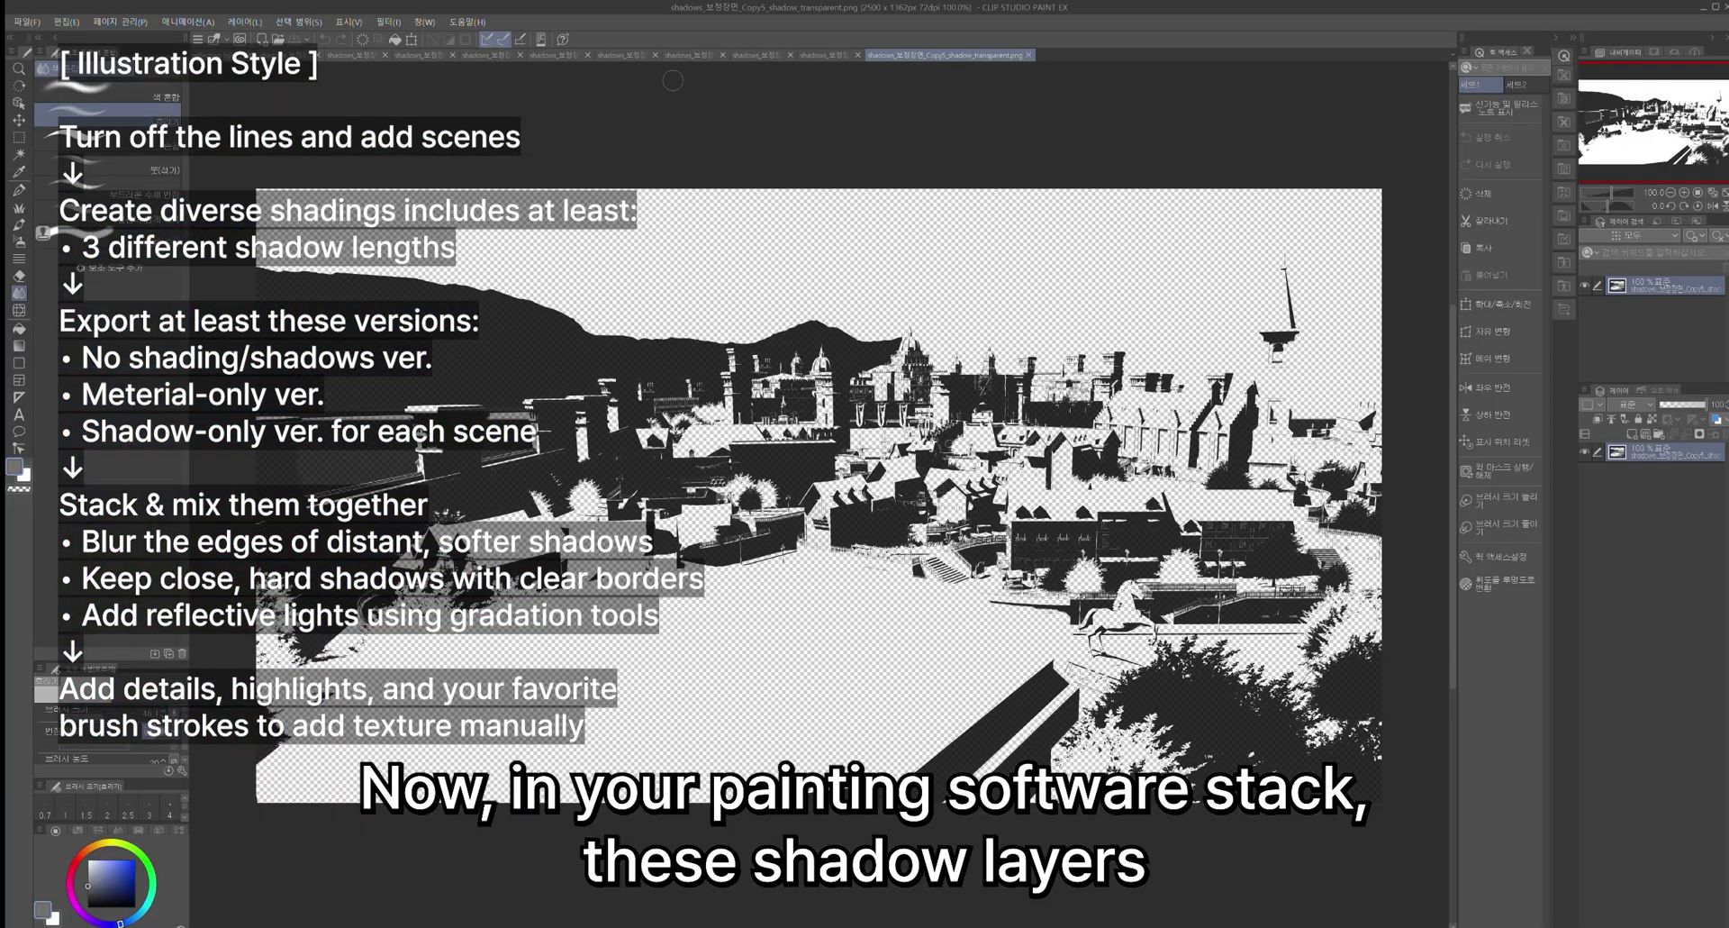
- Open the town shadow PNGs, set the top layer to about a third opacity, then hide it
click(712, 56)
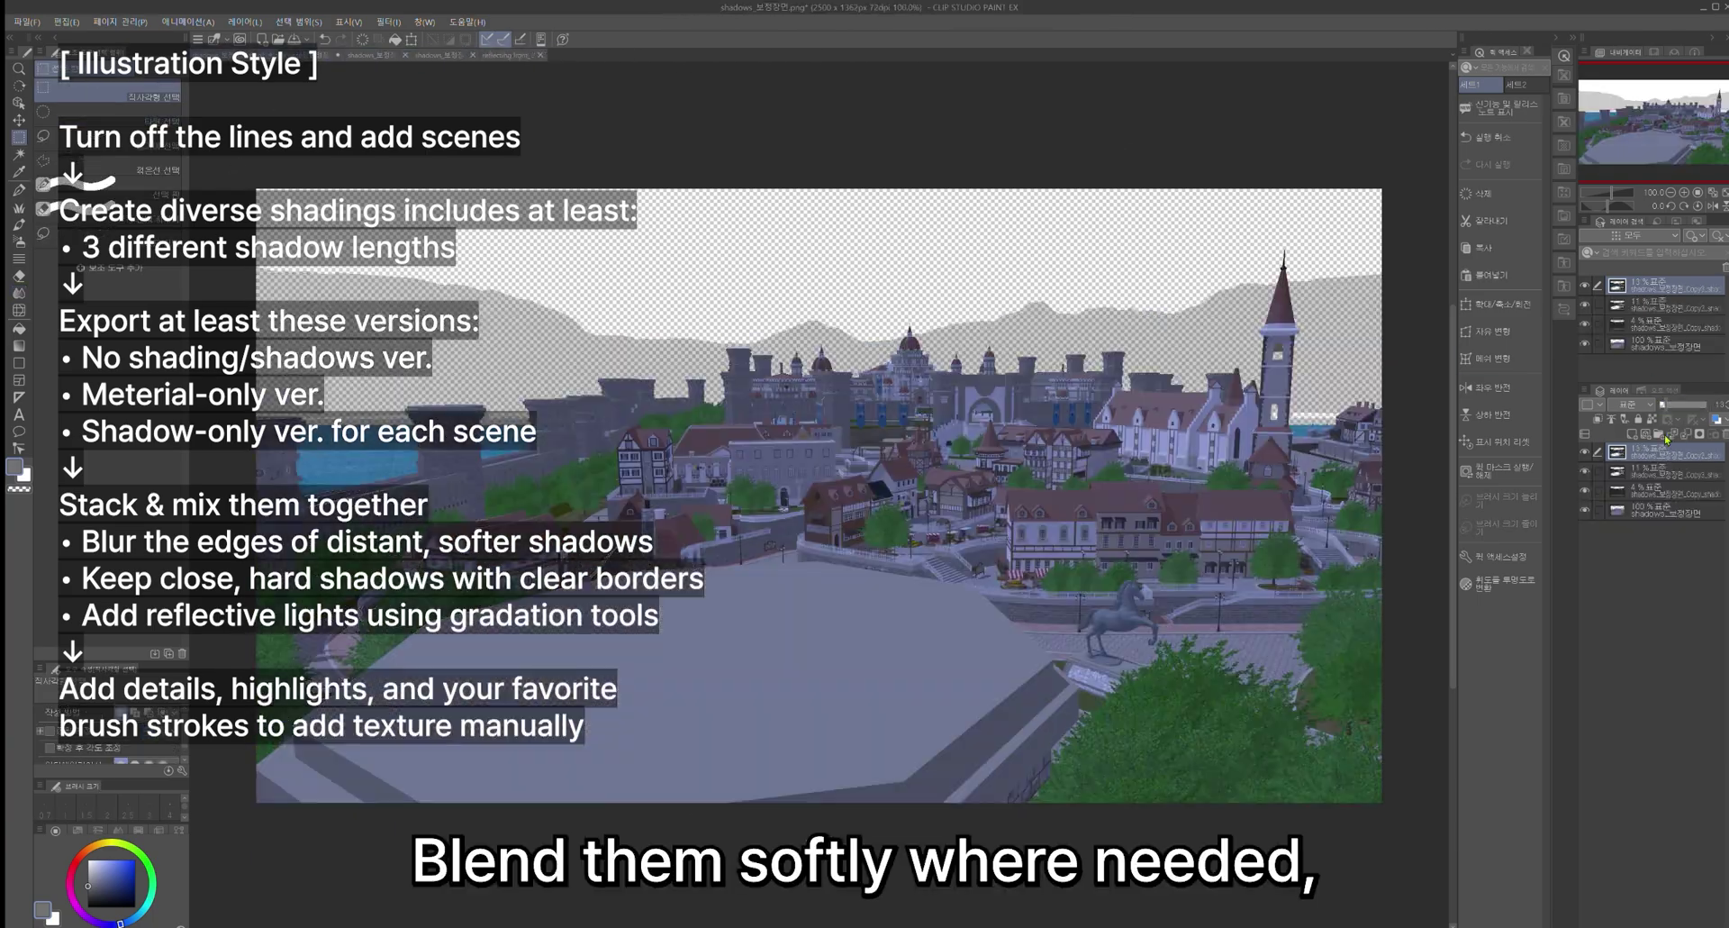
drag(1659, 406, 1719, 404)
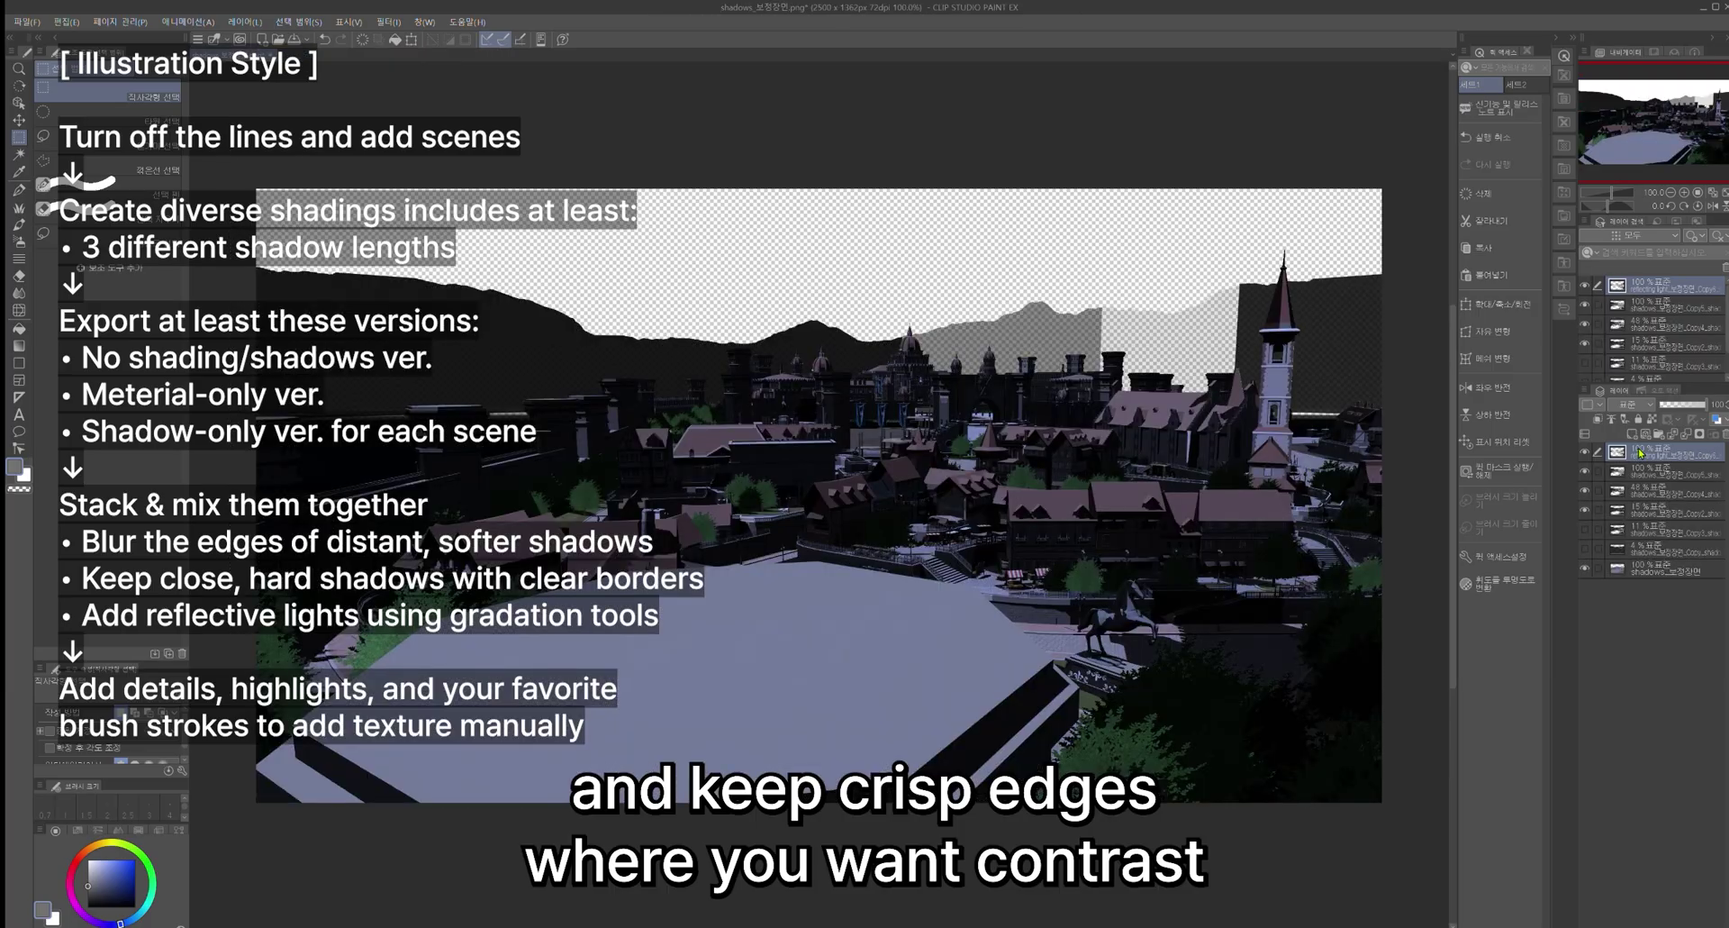
drag(1695, 408, 1673, 405)
click(1584, 452)
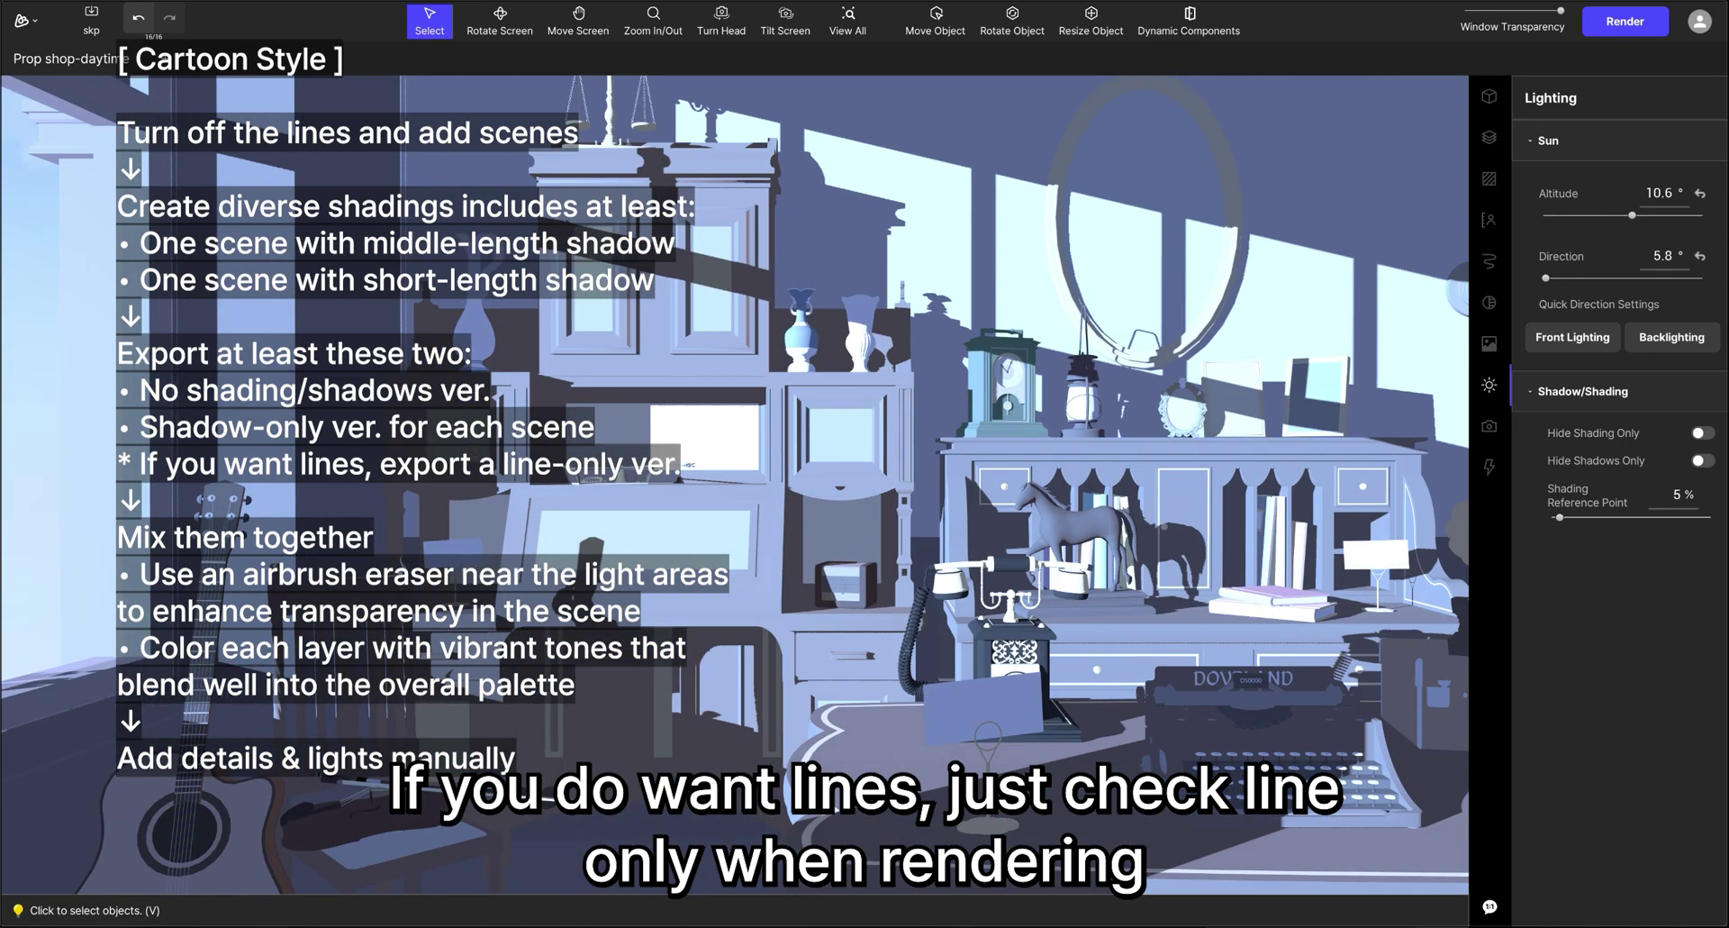
- Rotate and lower the sun, add a fourth prop shop copy, and render shadow-only images
drag(1542, 277, 1553, 277)
drag(1632, 216, 1630, 216)
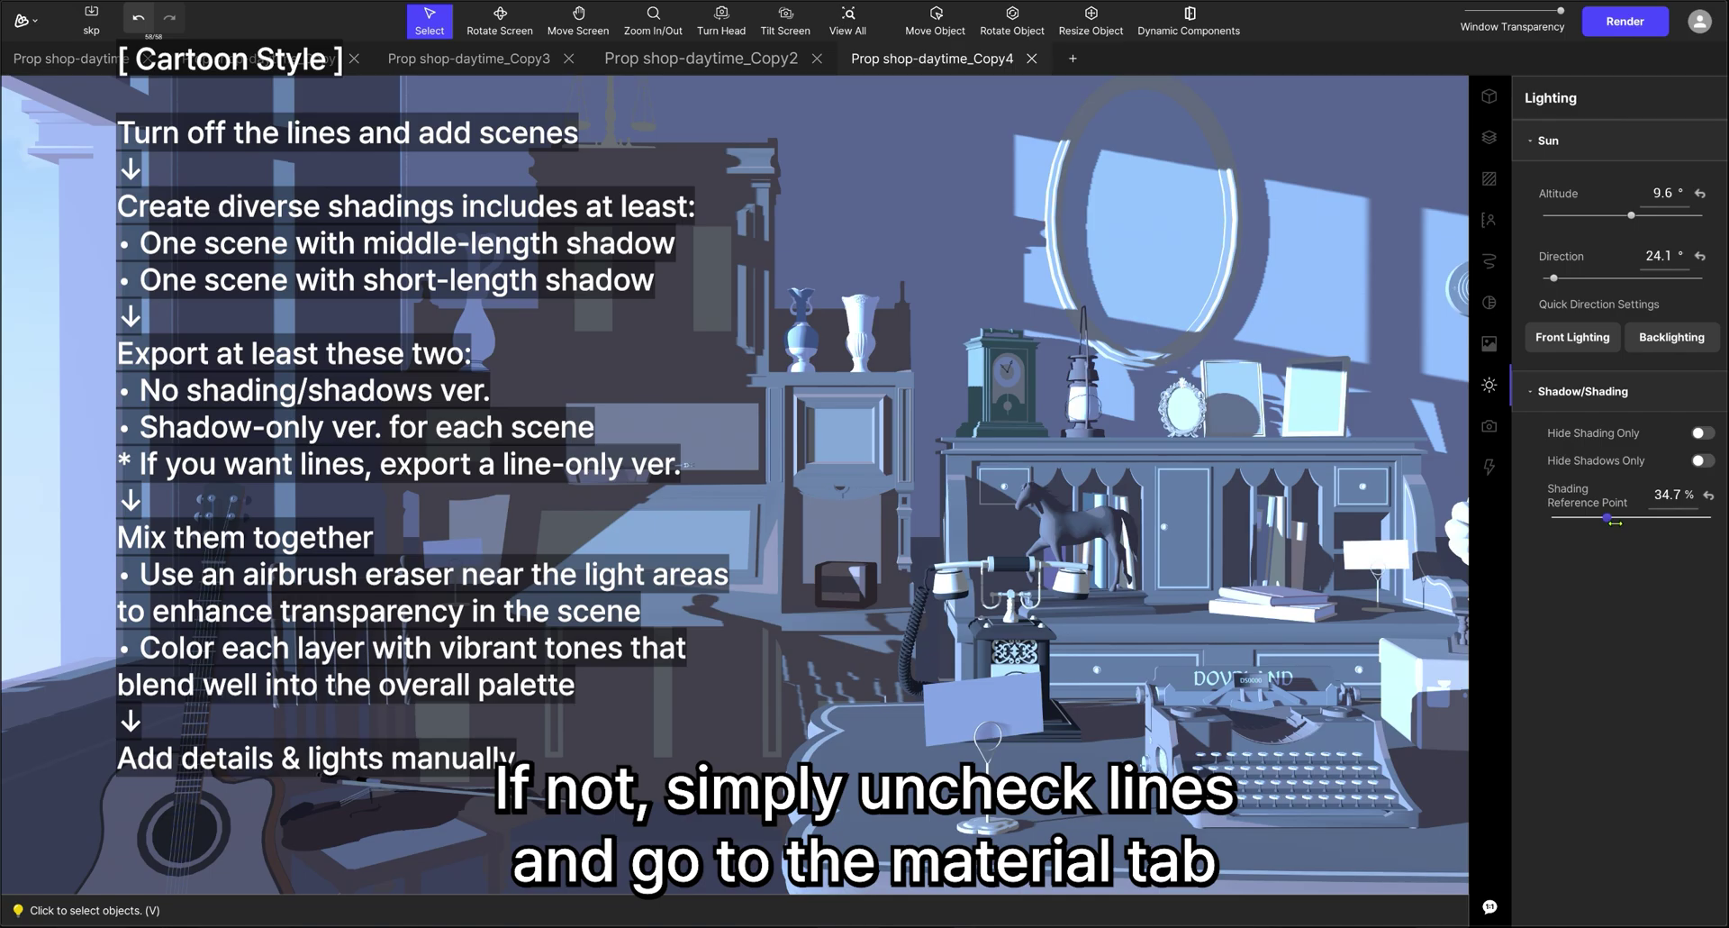
click(1702, 460)
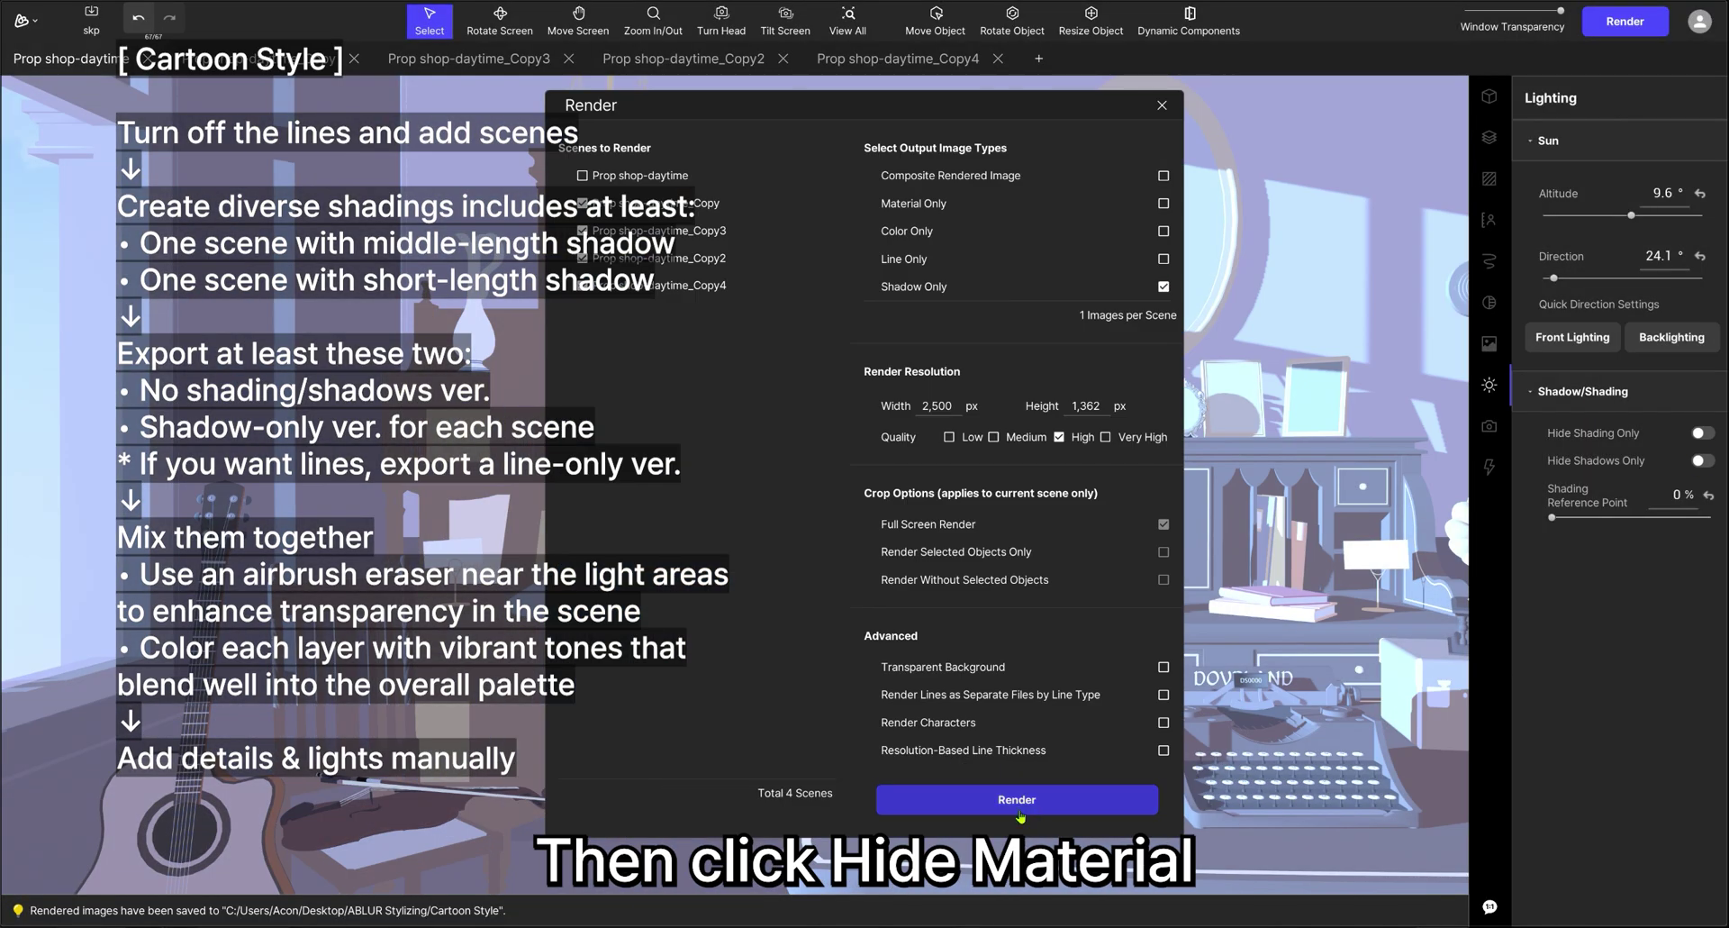
click(1017, 800)
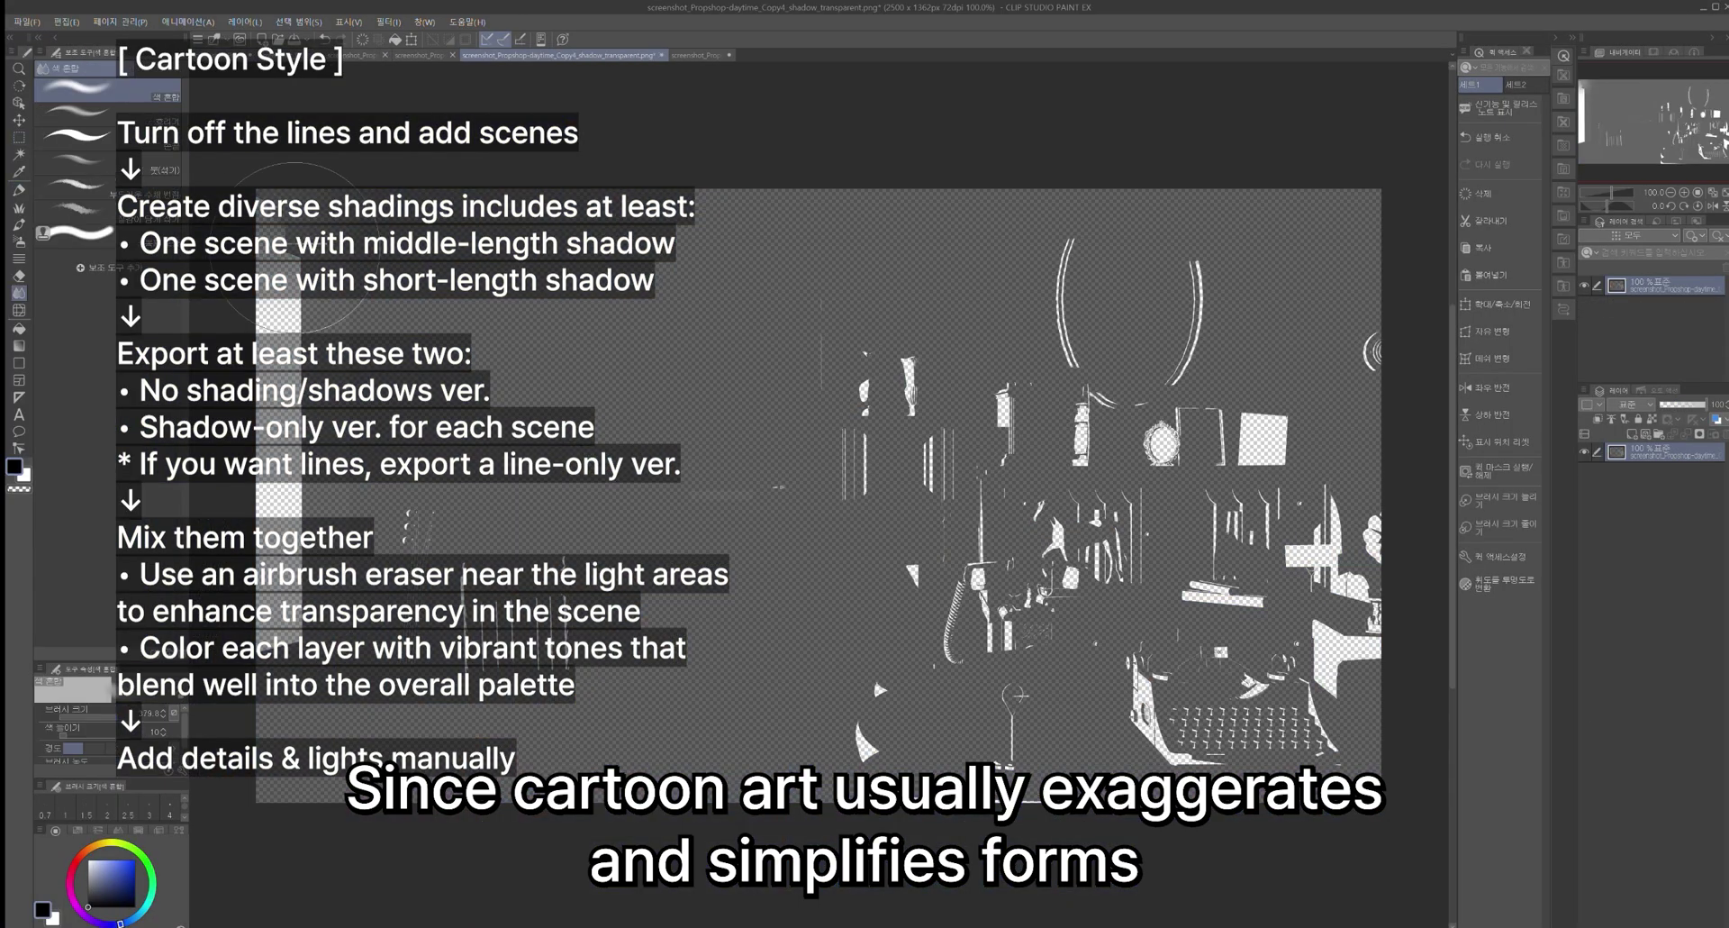
- Enlarge the brush with ] and switch to the Copy2 shadow image
key(bracketright)
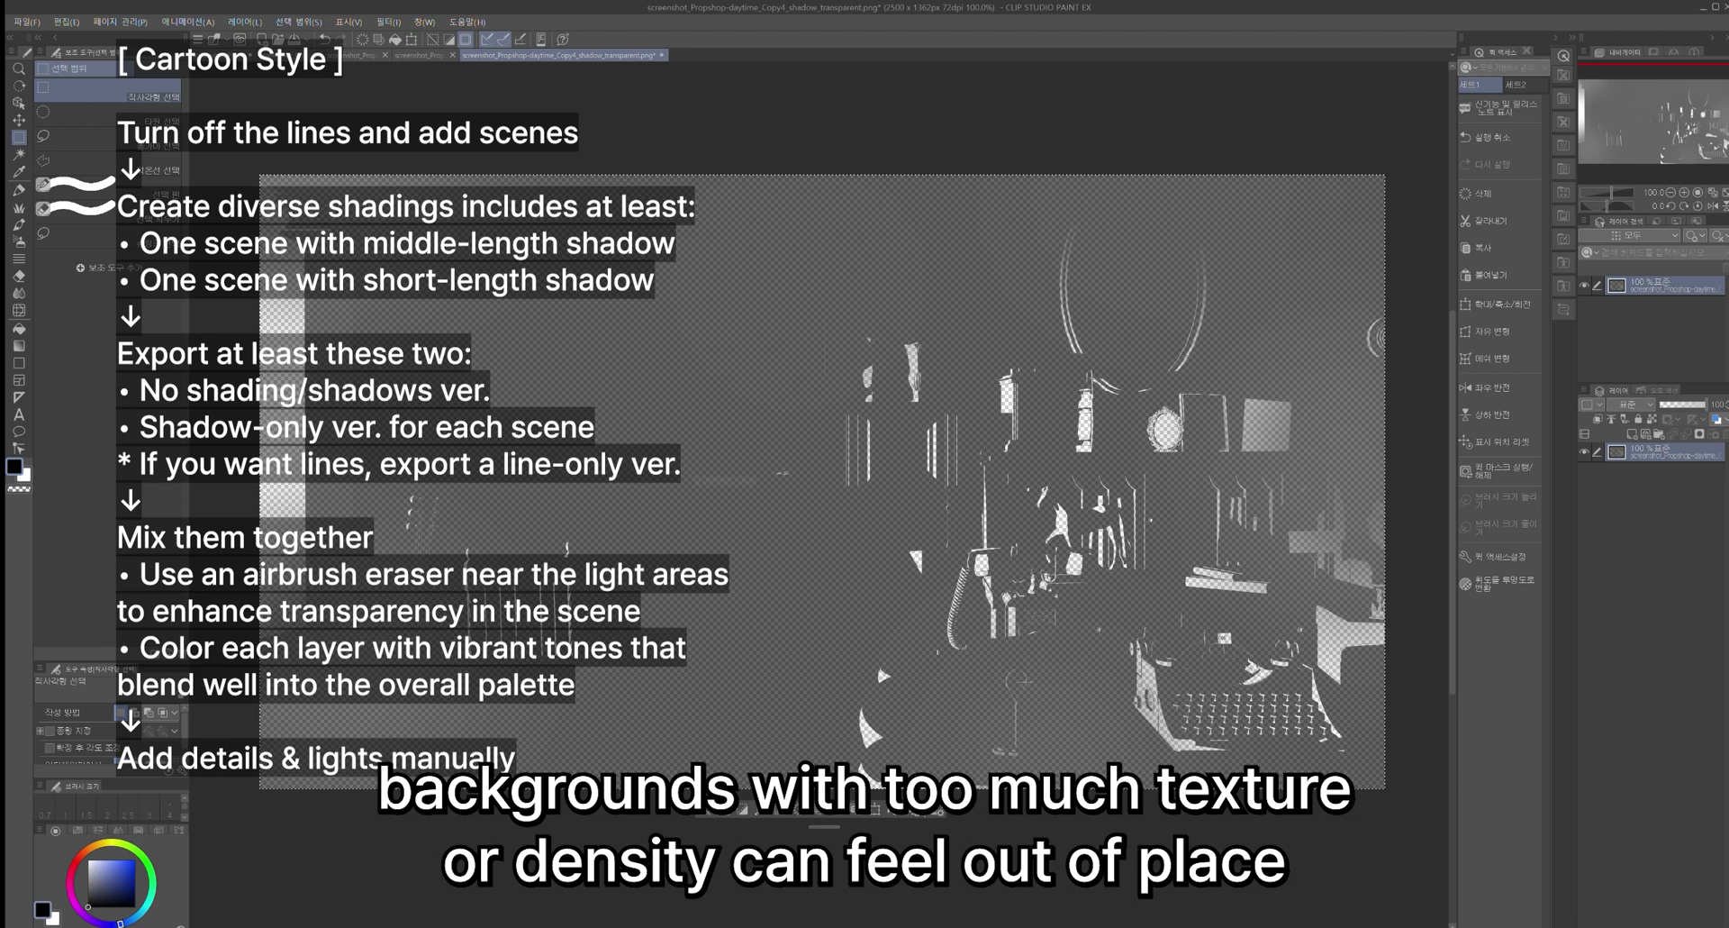
click(477, 56)
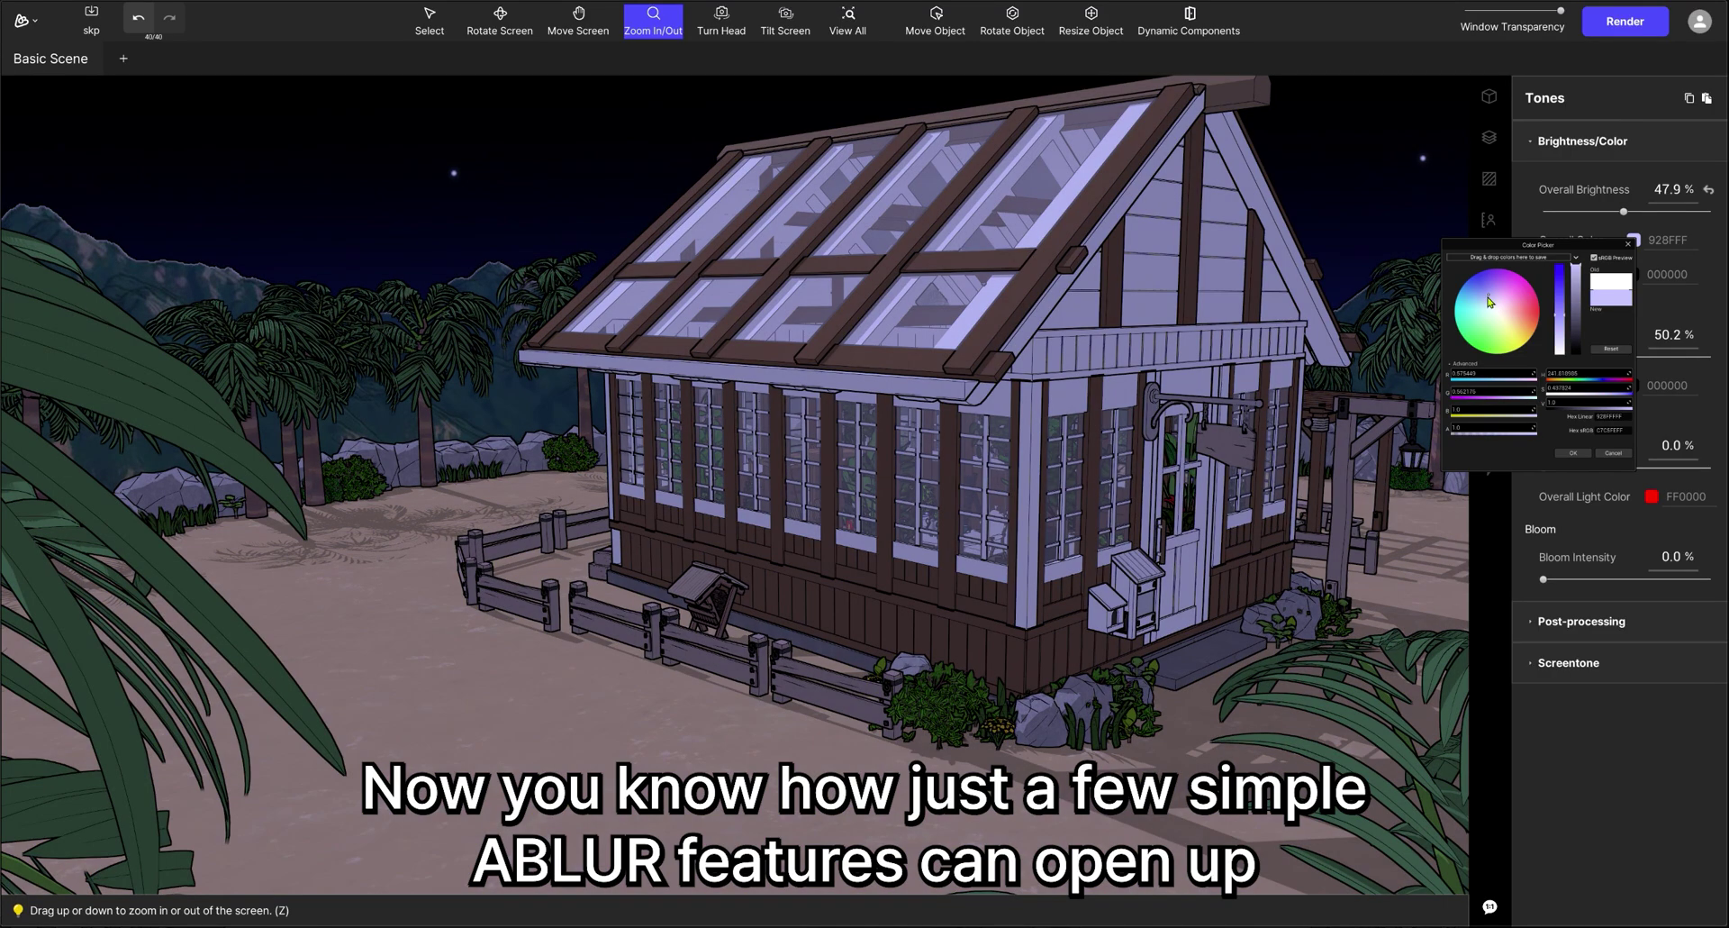
- Set Overall Color to 4969FF, Shadow Intensity to 100% and Overall Light to 15.5%
drag(1490, 301, 1481, 290)
click(1573, 452)
drag(1626, 356, 1718, 362)
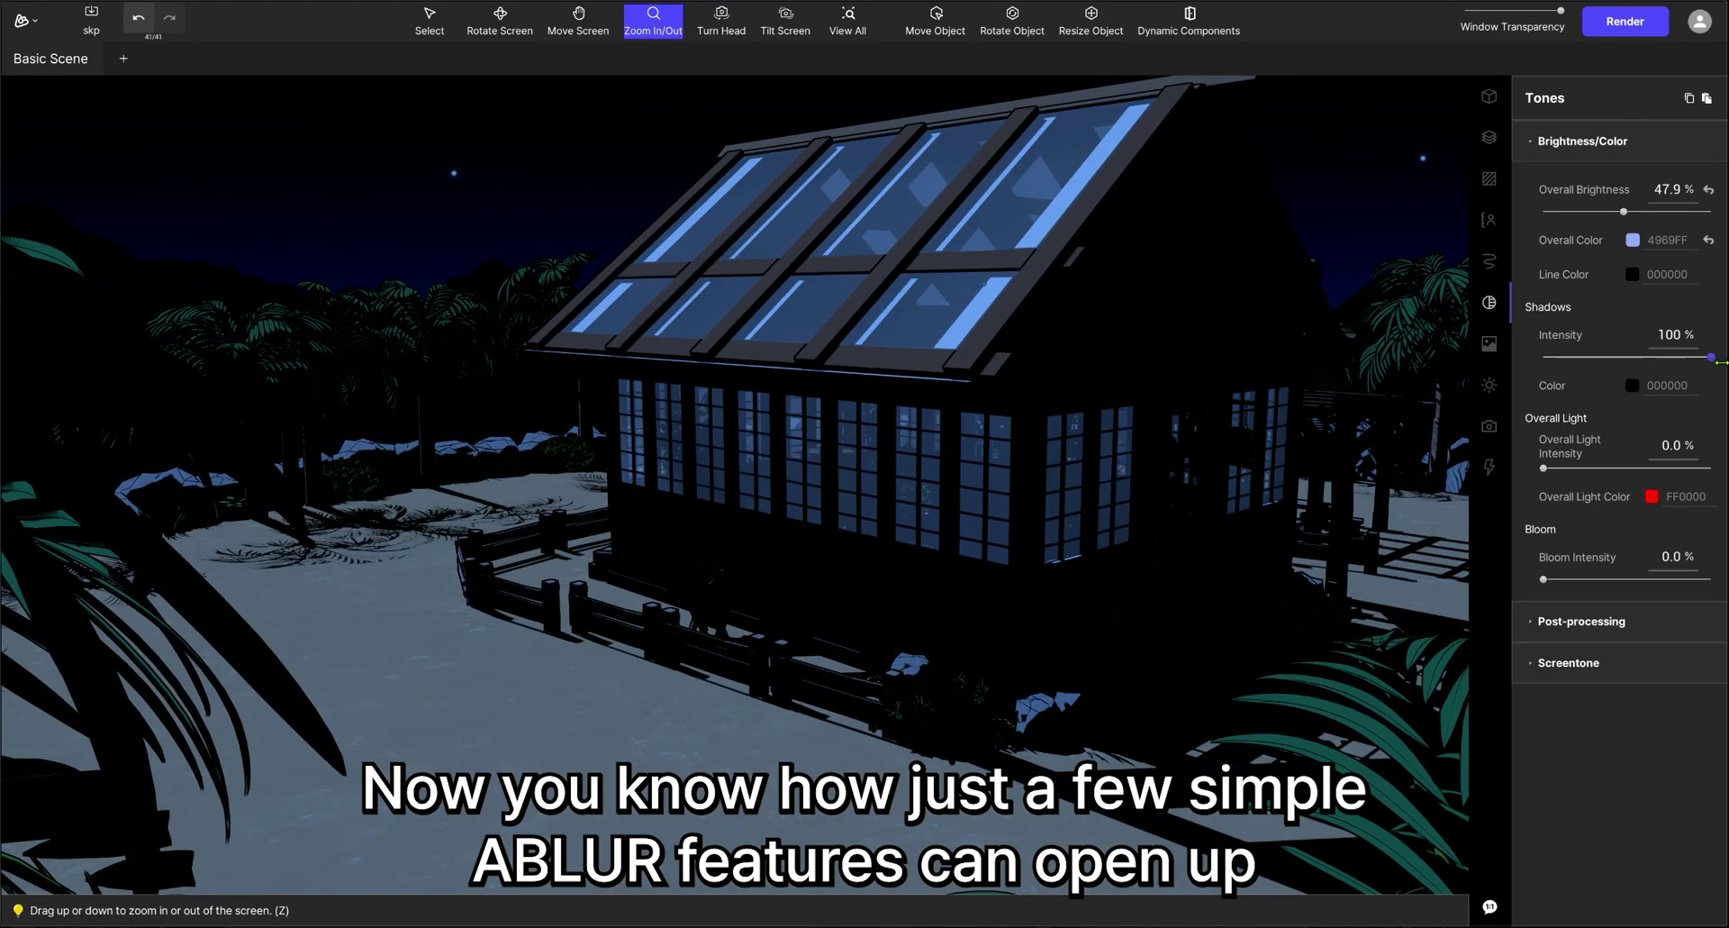
drag(1543, 468, 1572, 469)
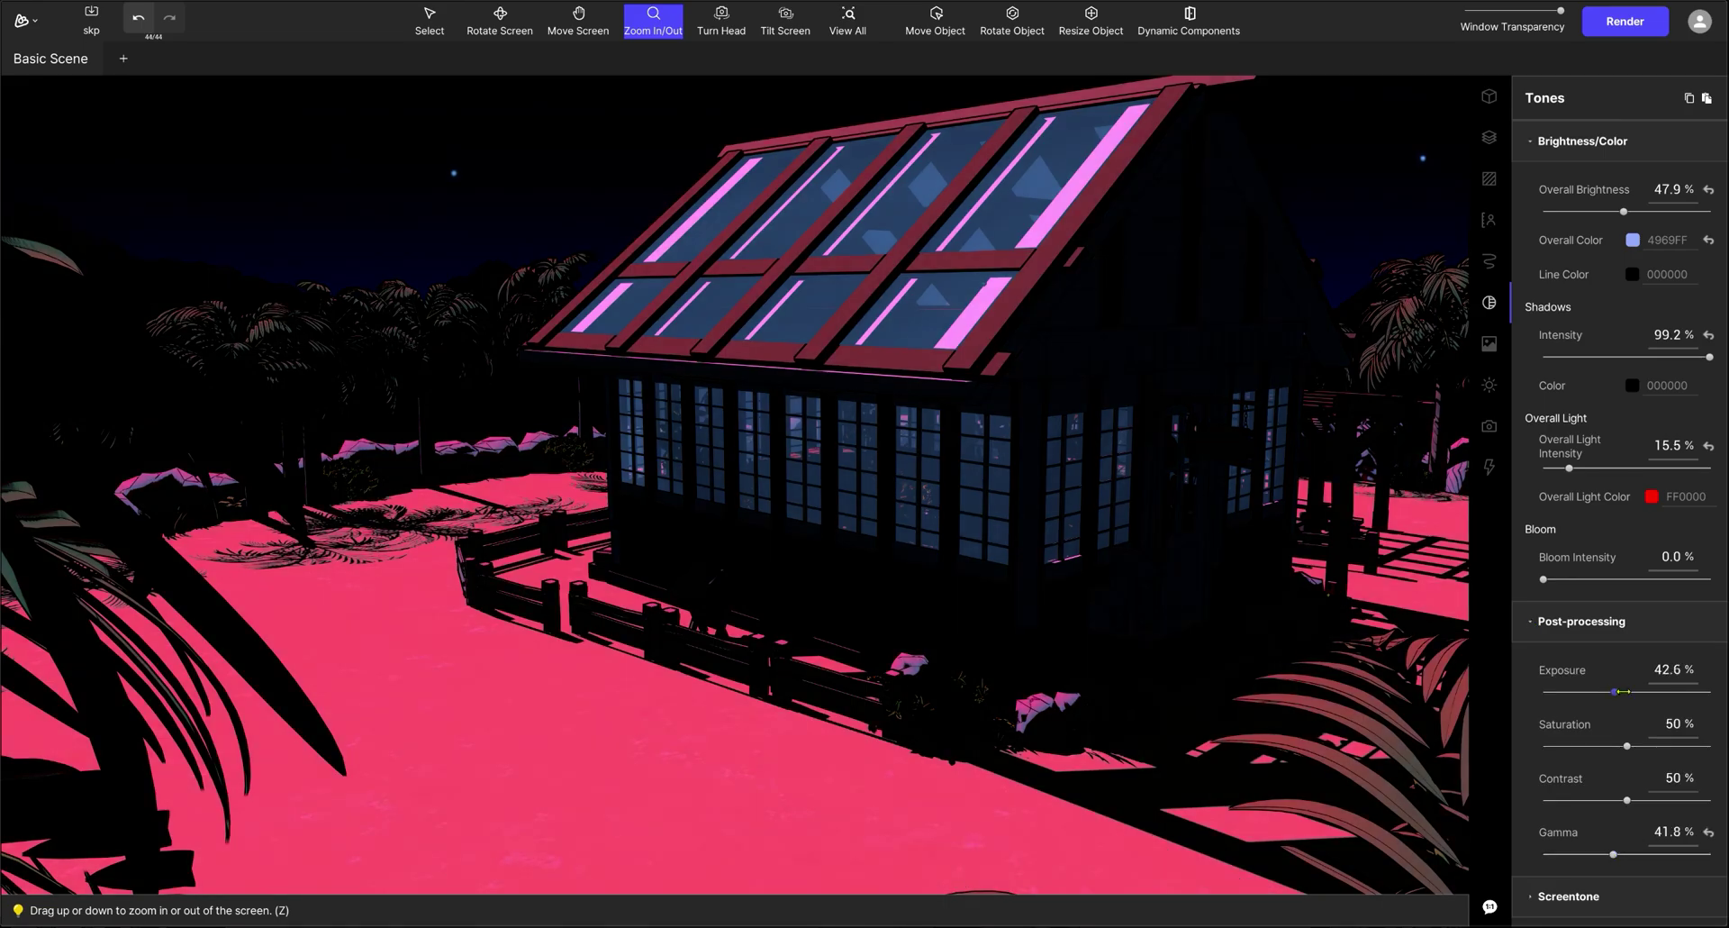
click(1533, 620)
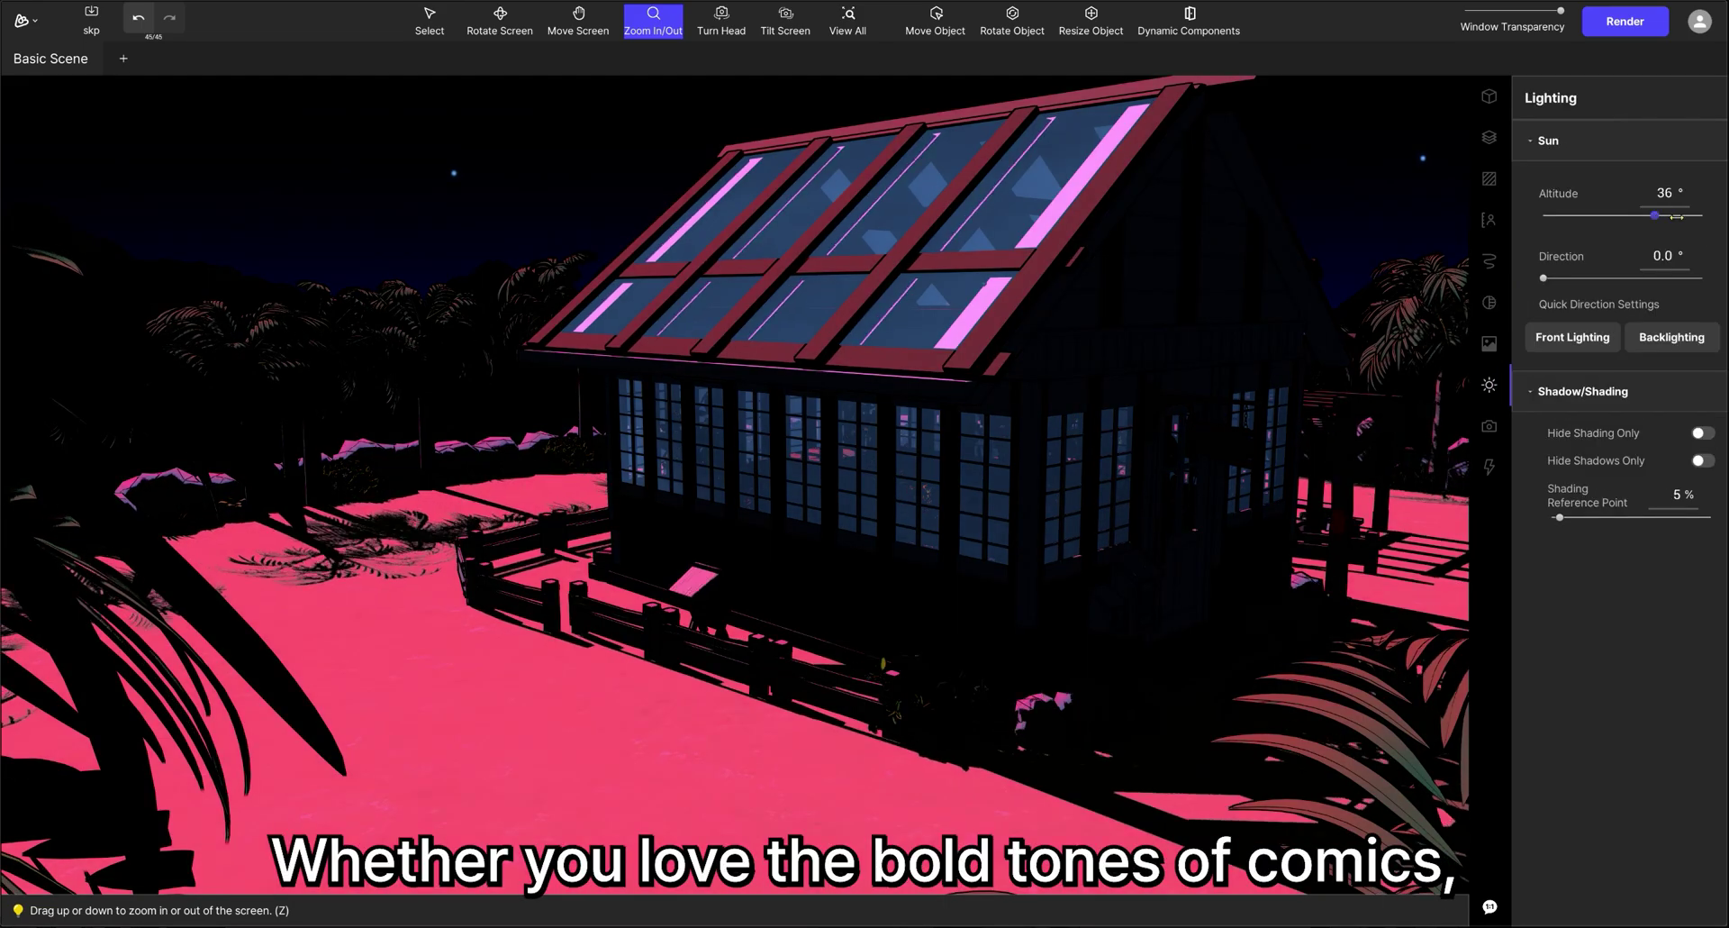
- Set the sun altitude to 56.4° and direction to 139.1°
drag(1663, 216, 1672, 215)
drag(1543, 277, 1604, 277)
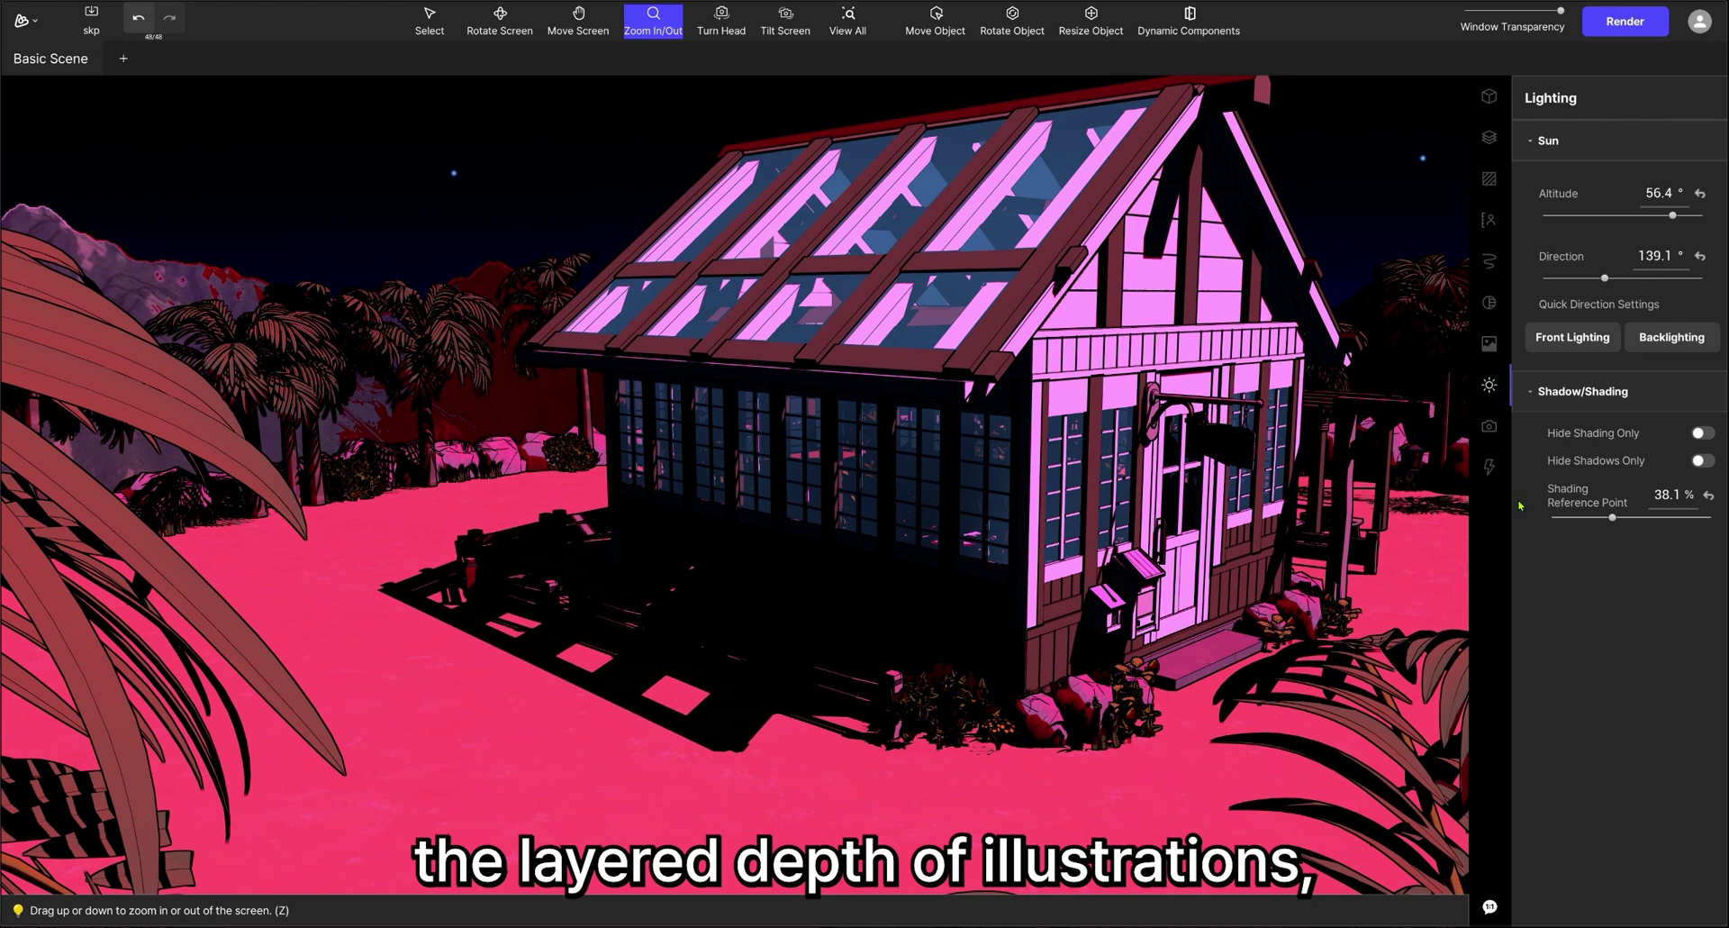
click(1499, 178)
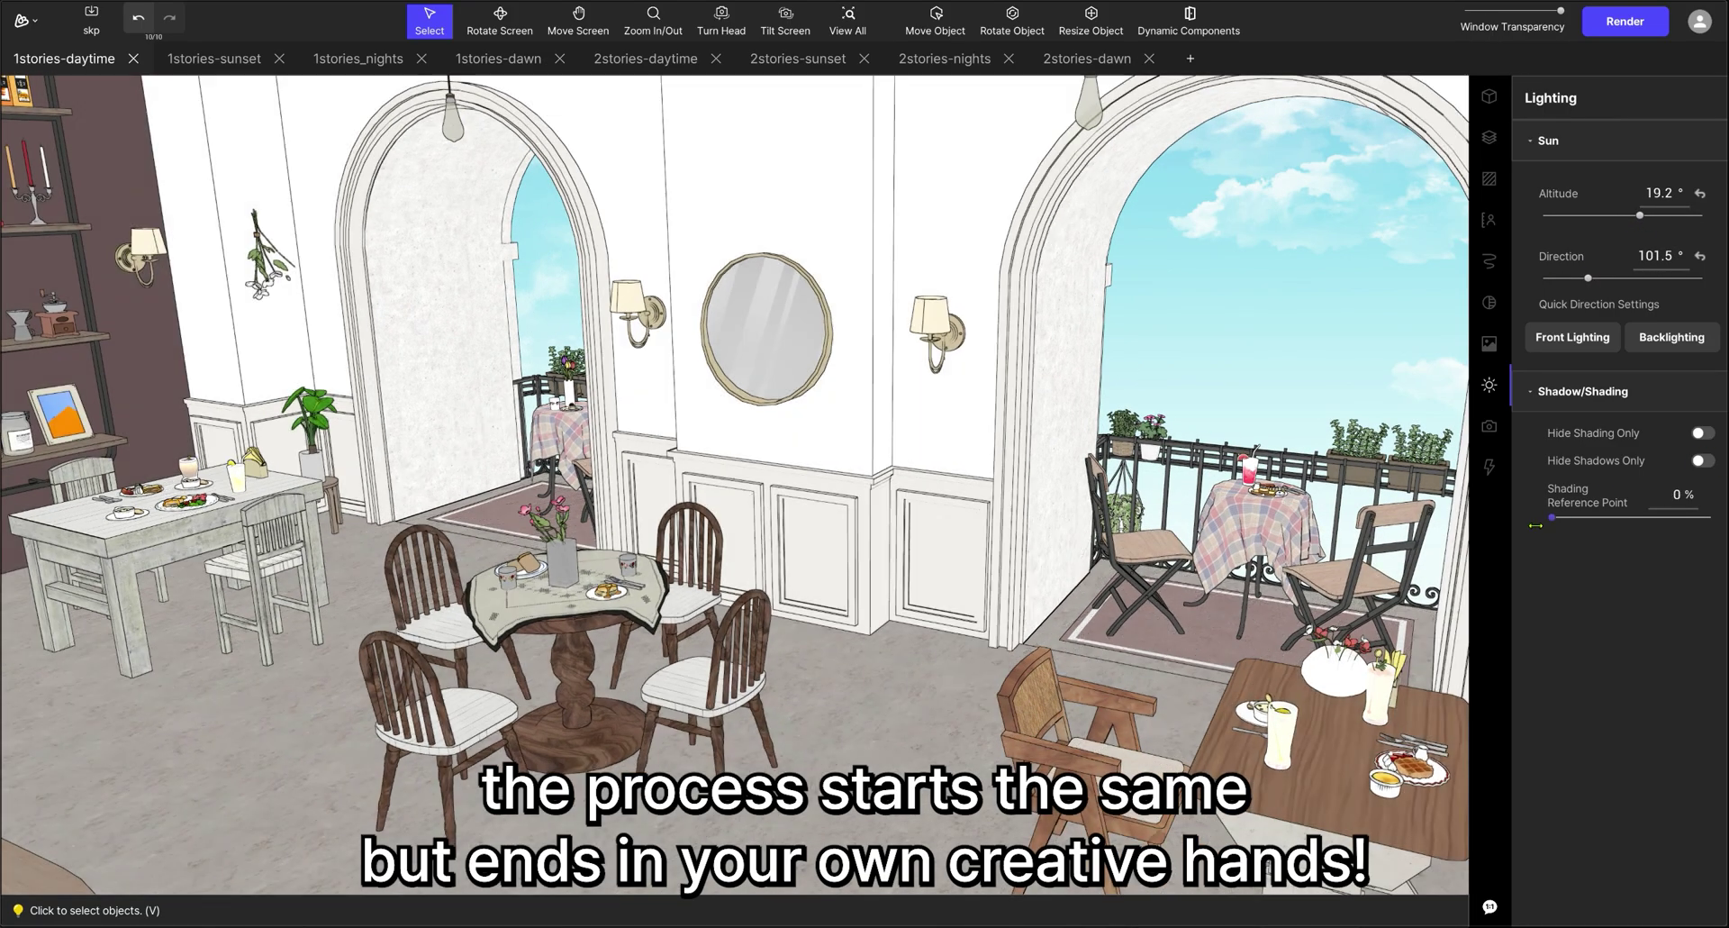
- Thicken the scene's outlines to 3.1 px in the Lines settings
click(1488, 261)
click(1489, 303)
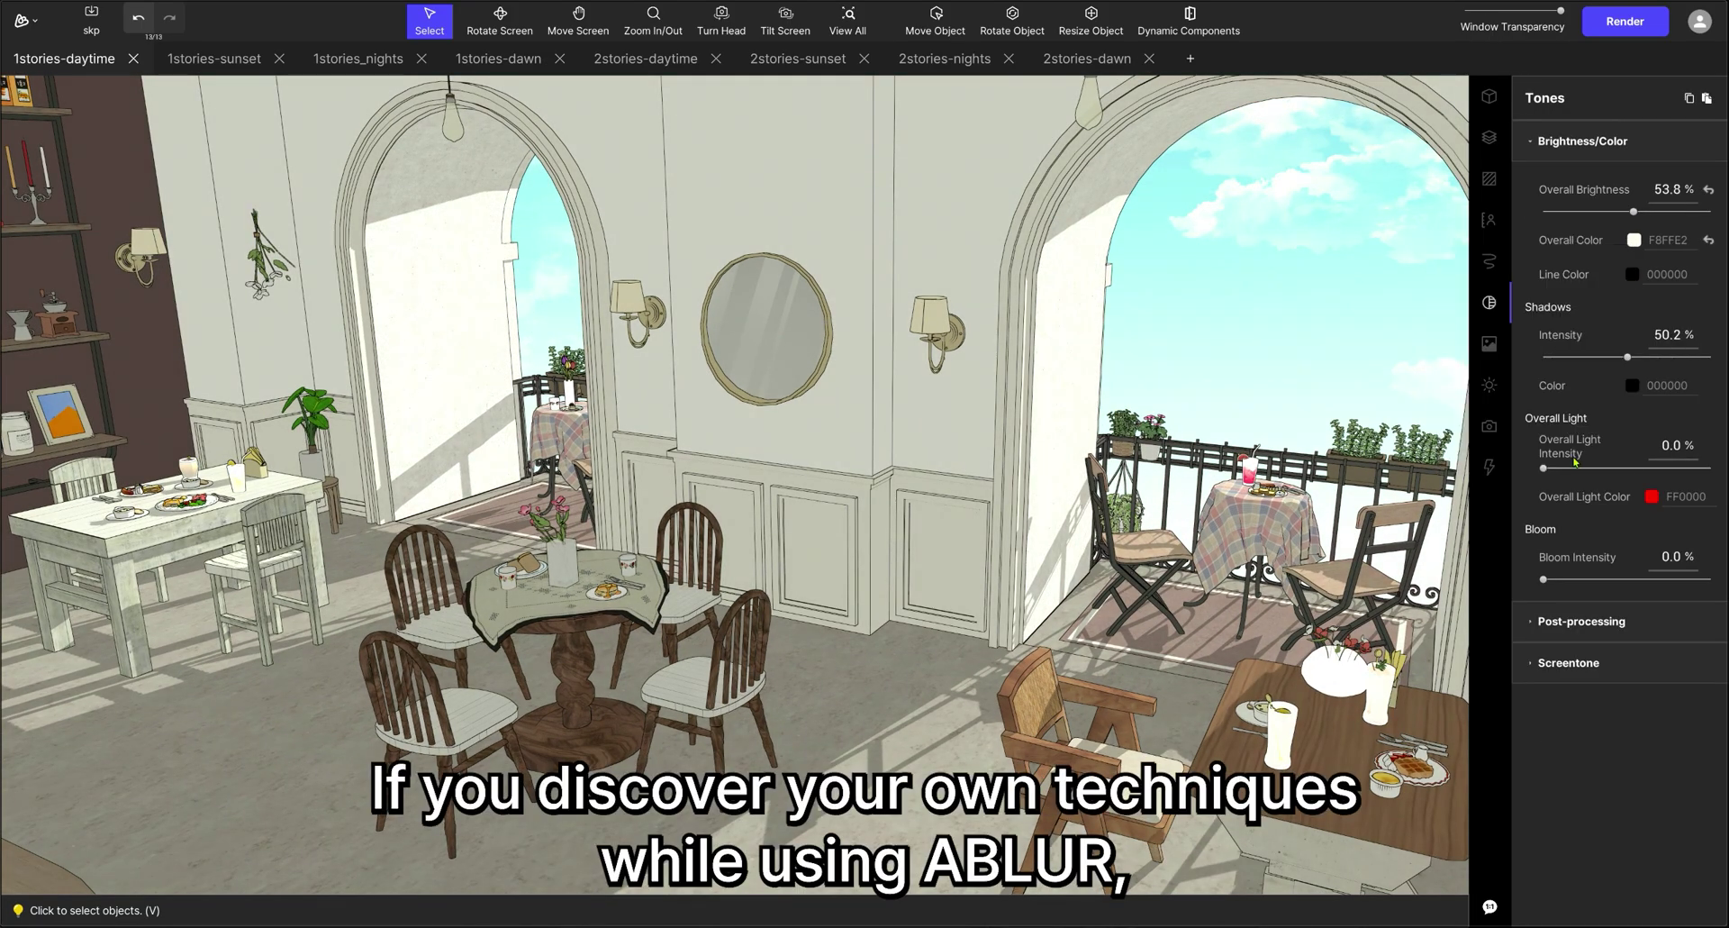
drag(1546, 289, 1628, 289)
click(1628, 482)
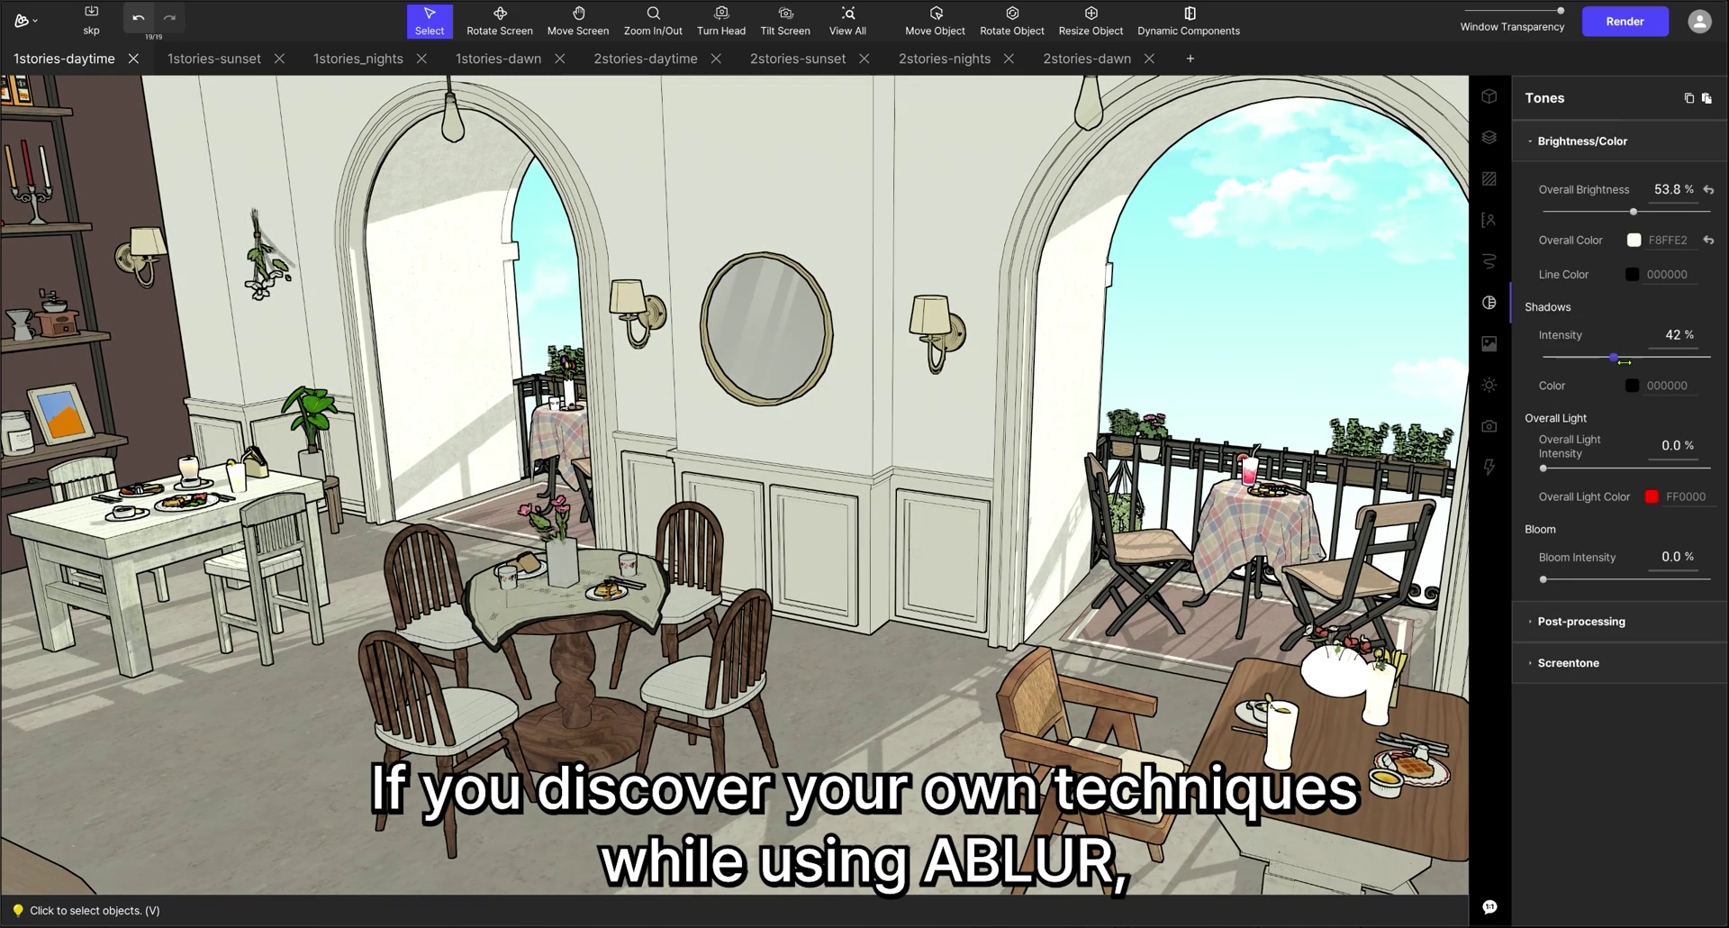
- Make the shadows dark blue, add 3.7% bloom and raise saturation to 64.6%
click(1631, 386)
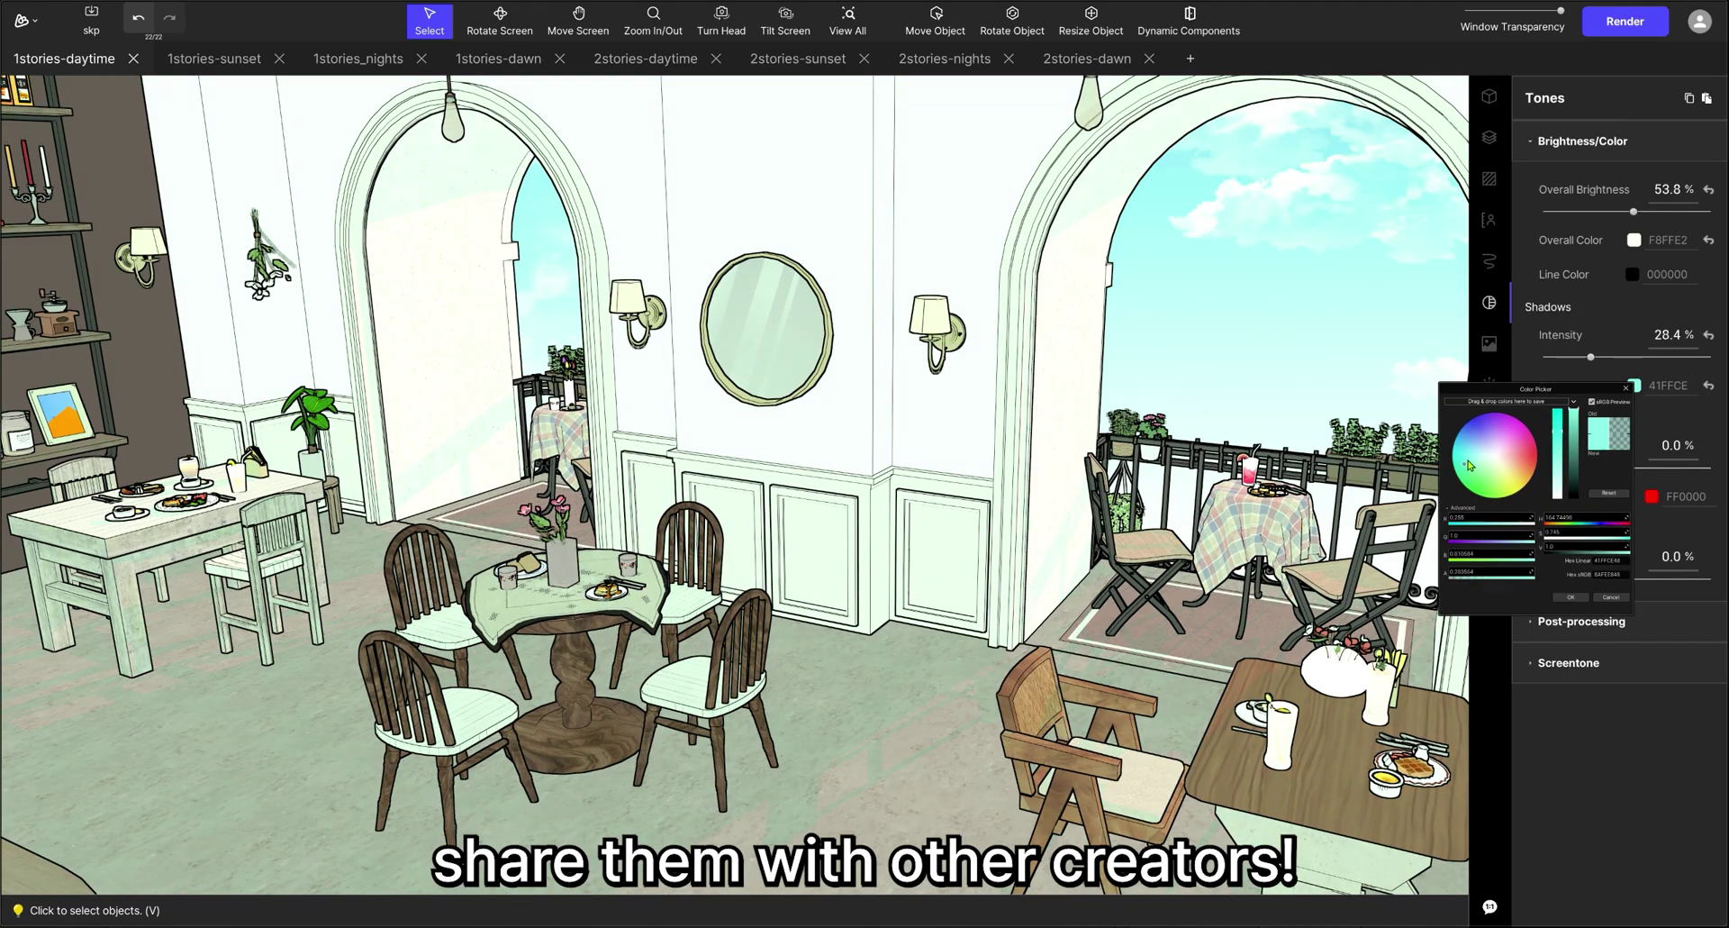
drag(1574, 432, 1585, 475)
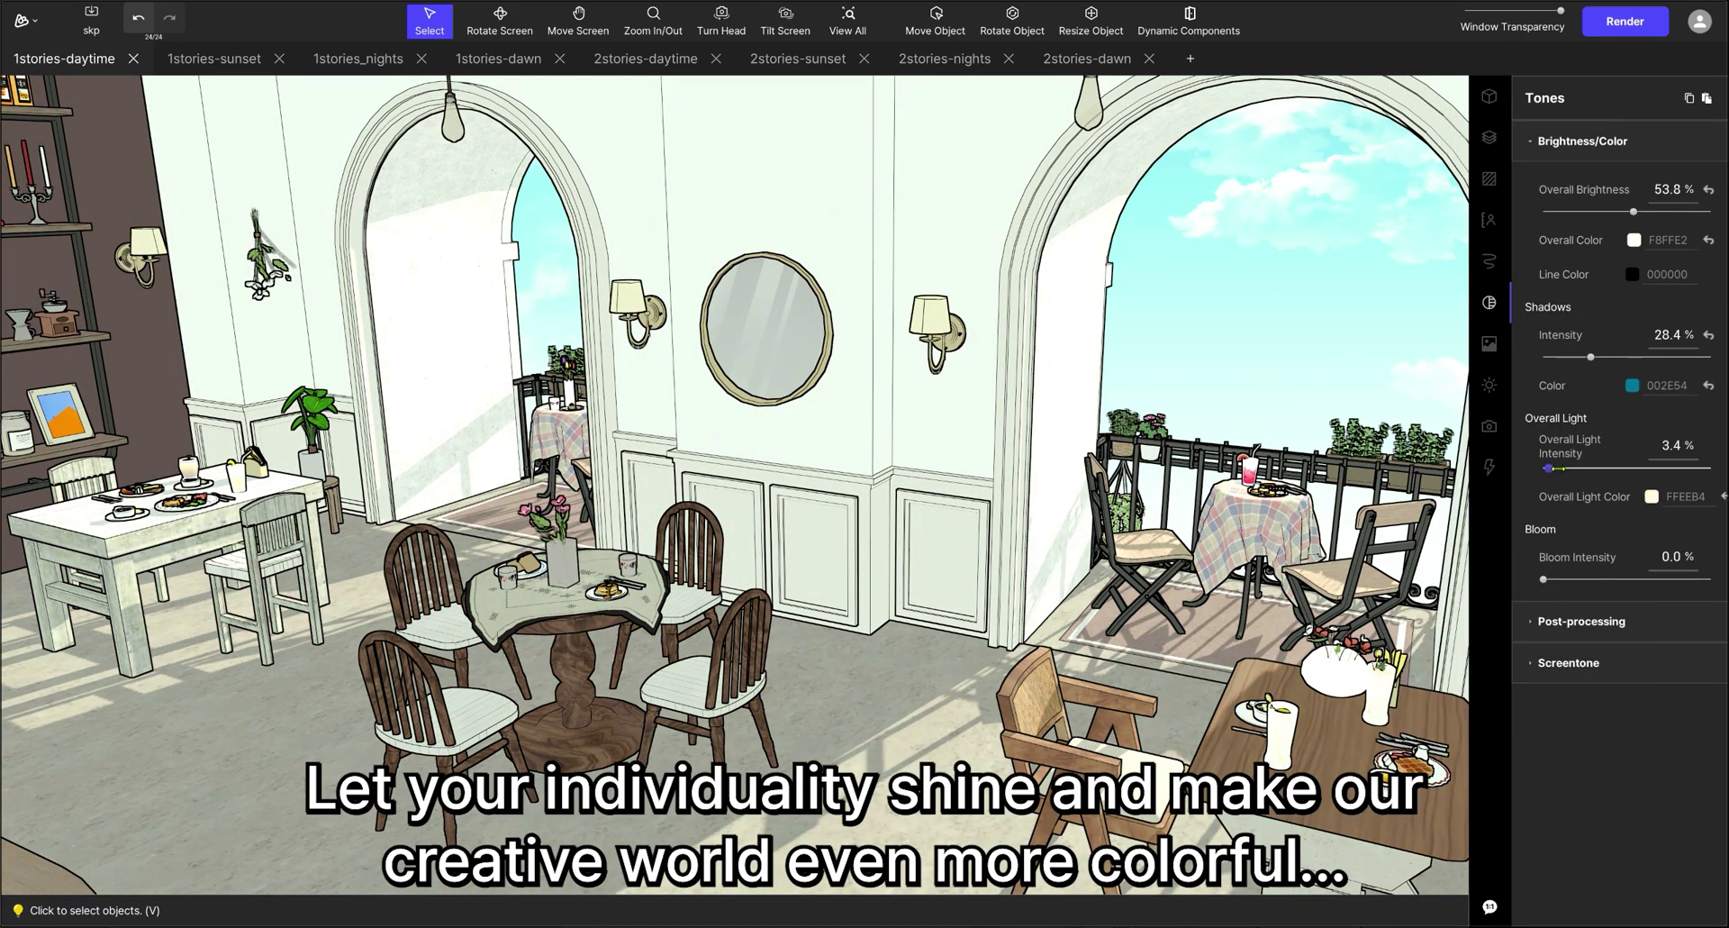
mouse_move(1549, 579)
mouse_down()
mouse_move(1571, 579)
mouse_move(1538, 580)
mouse_up()
click(1582, 620)
drag(1626, 746, 1657, 749)
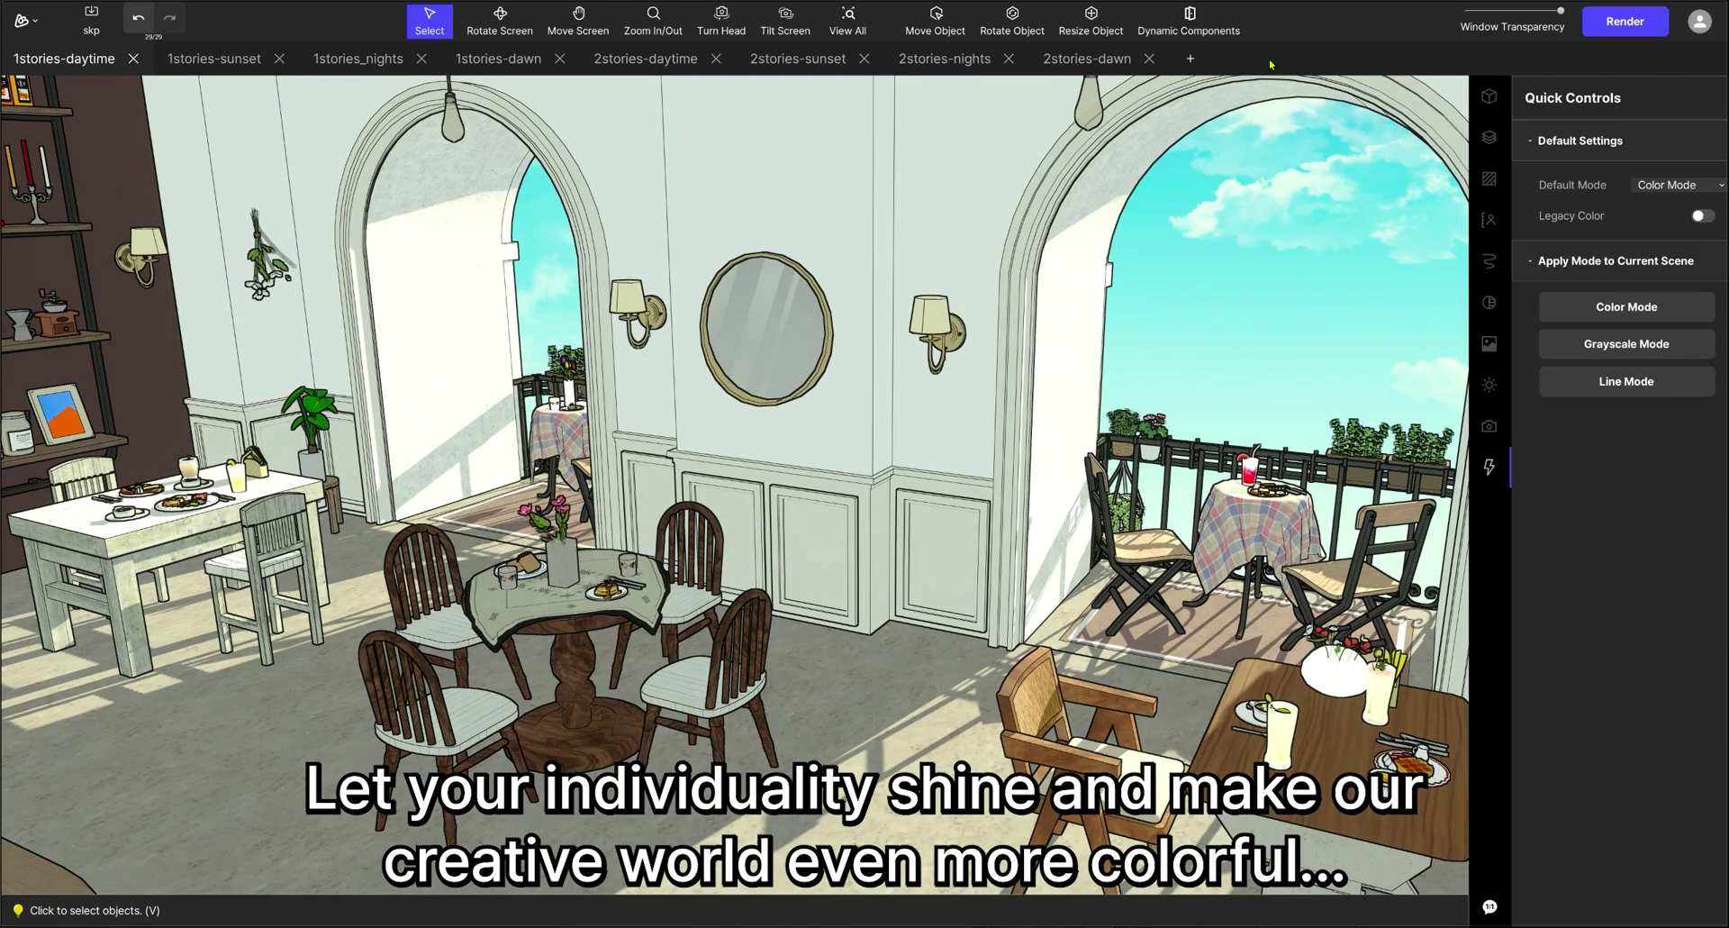